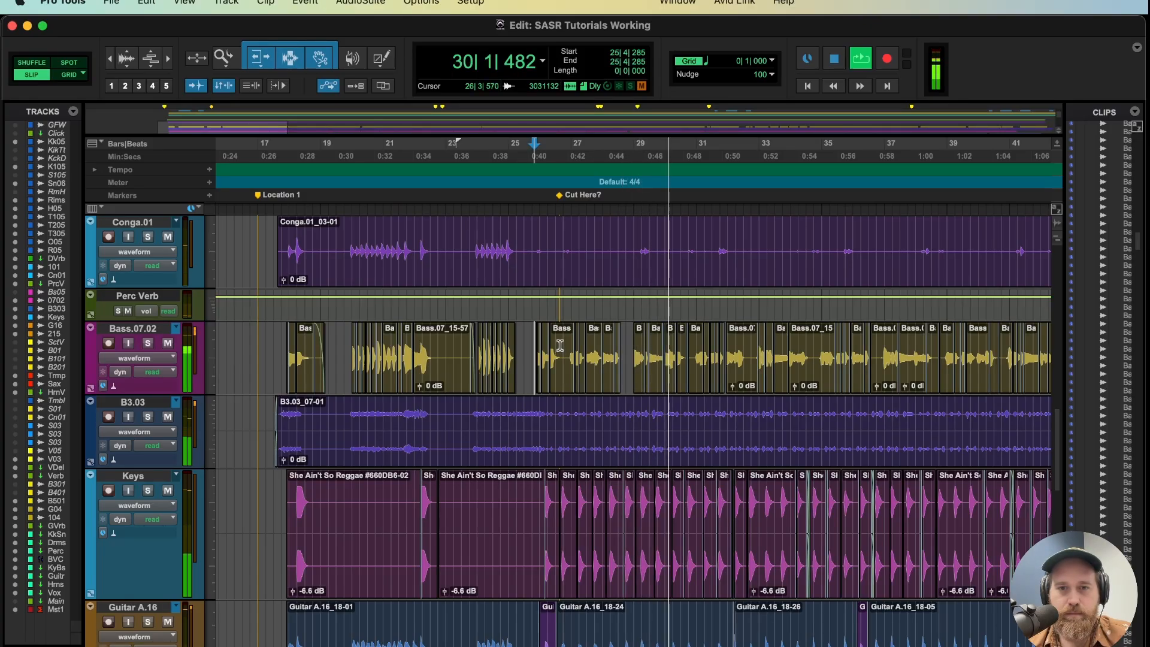
# Stop playback, solo the Bass.07.02 track and play it back with its plug-ins engaged
pyautogui.press('space')
pyautogui.click(150, 342)
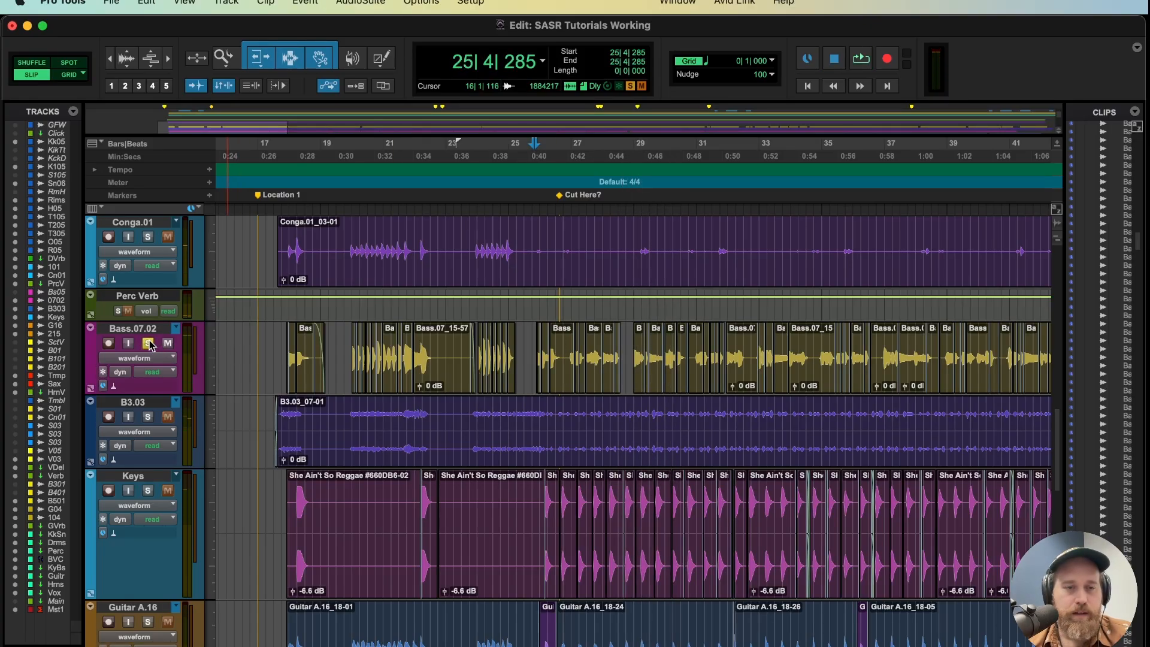
pyautogui.press('space')
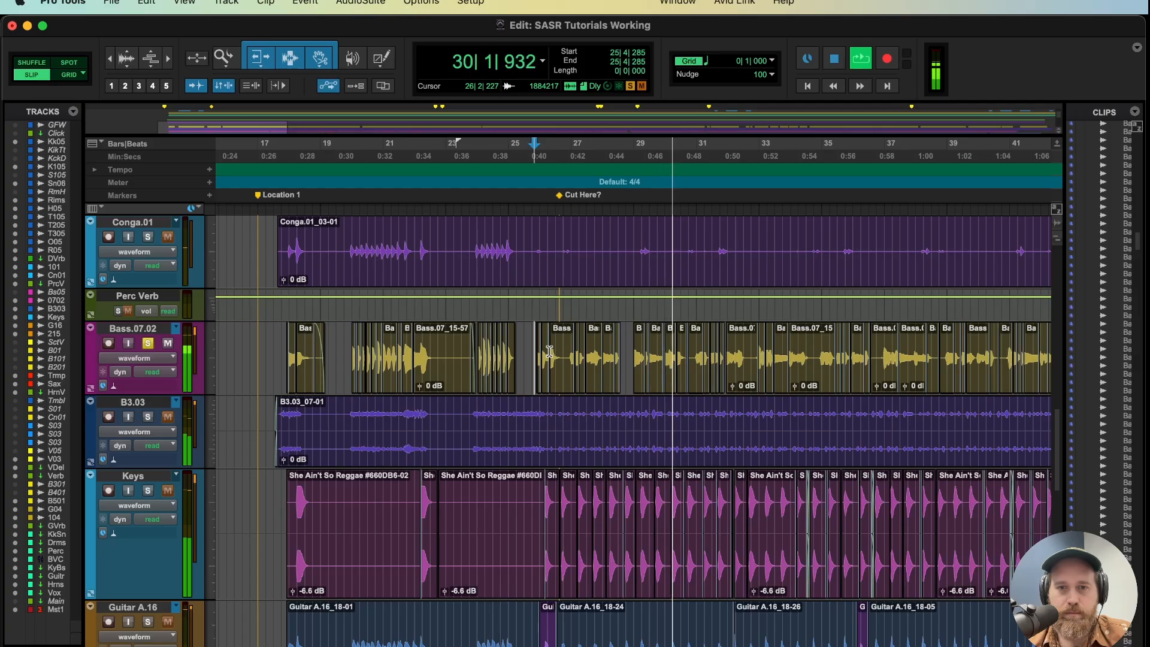
pyautogui.press('space')
# Look through the Lindell 80 Channel, CLA Bass and Bass Rider plug-ins on the Bass.07.02 mixer channel
pyautogui.press('super+equal')
pyautogui.scroll(3, 539, 306)
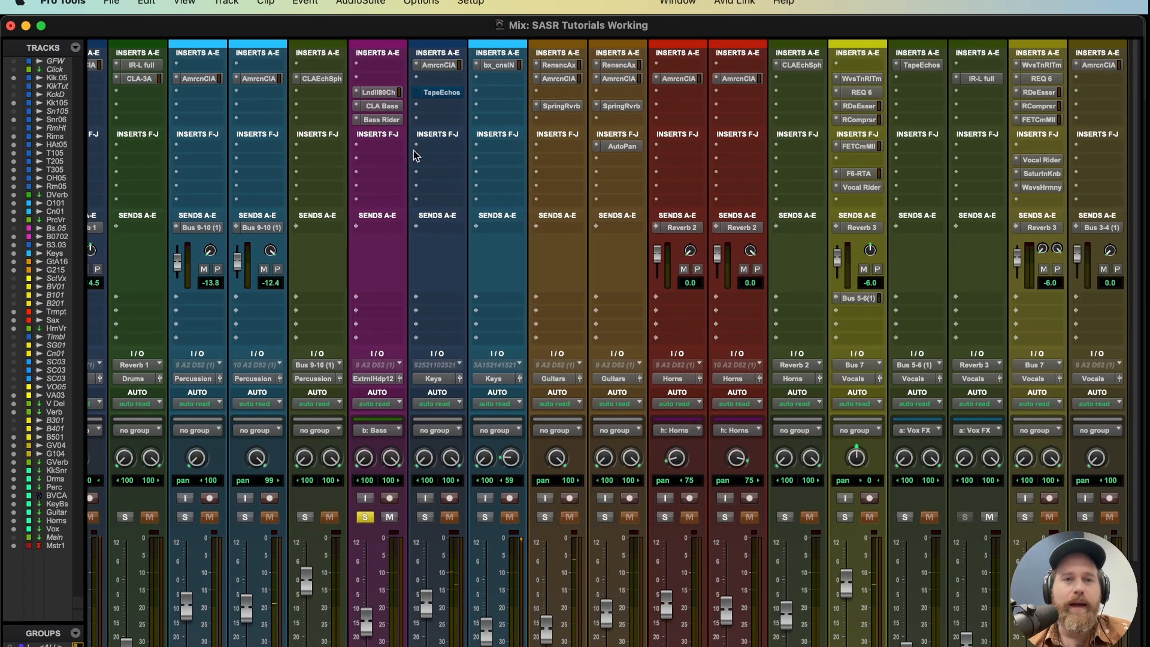
pyautogui.click(383, 93)
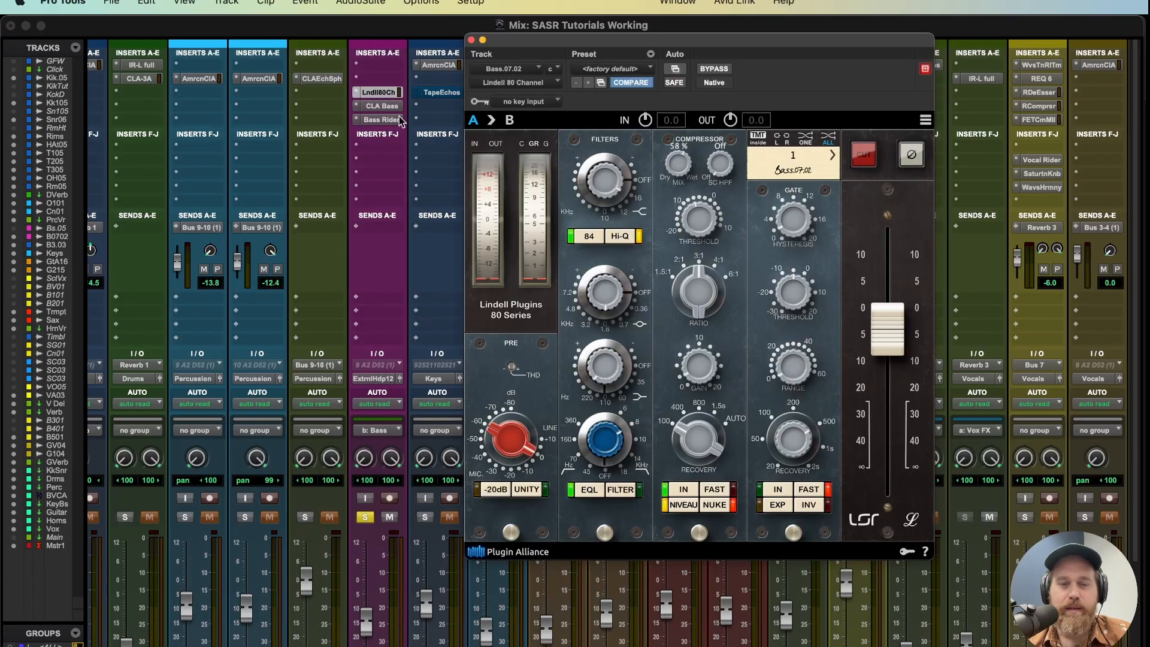
pyautogui.click(381, 106)
pyautogui.click(381, 120)
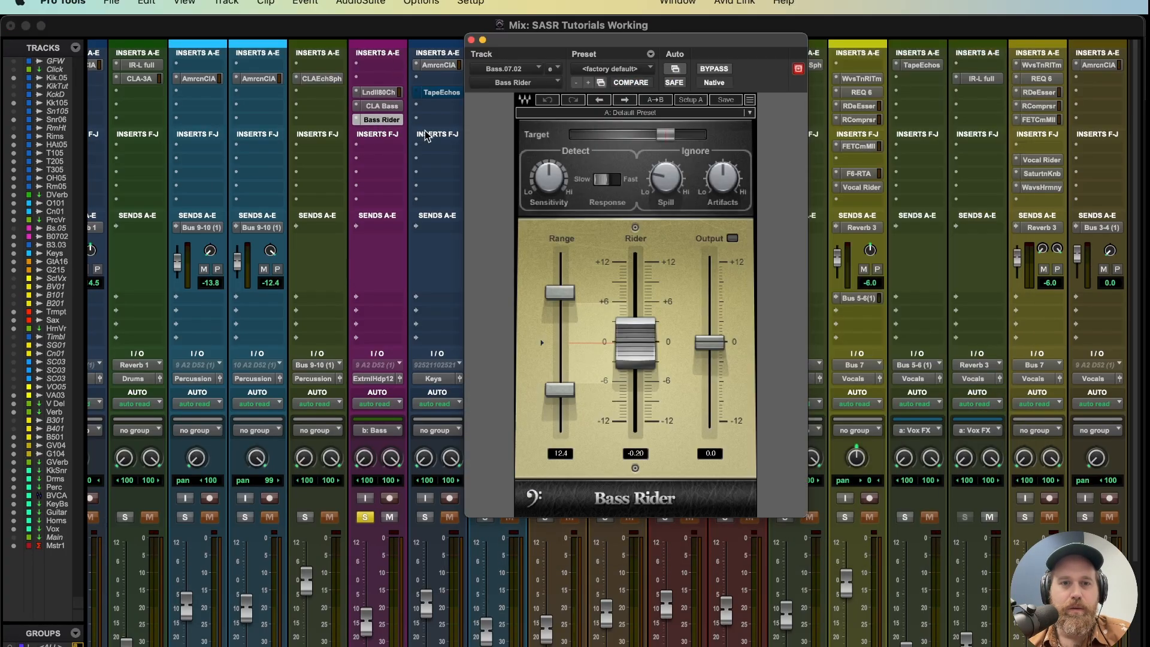
pyautogui.click(470, 39)
# Bypass the Lindell 80 Channel, CLA Bass and Bass Rider inserts on Bass.07.02
pyautogui.keyDown('super'); pyautogui.click(378, 110); pyautogui.keyUp('super')
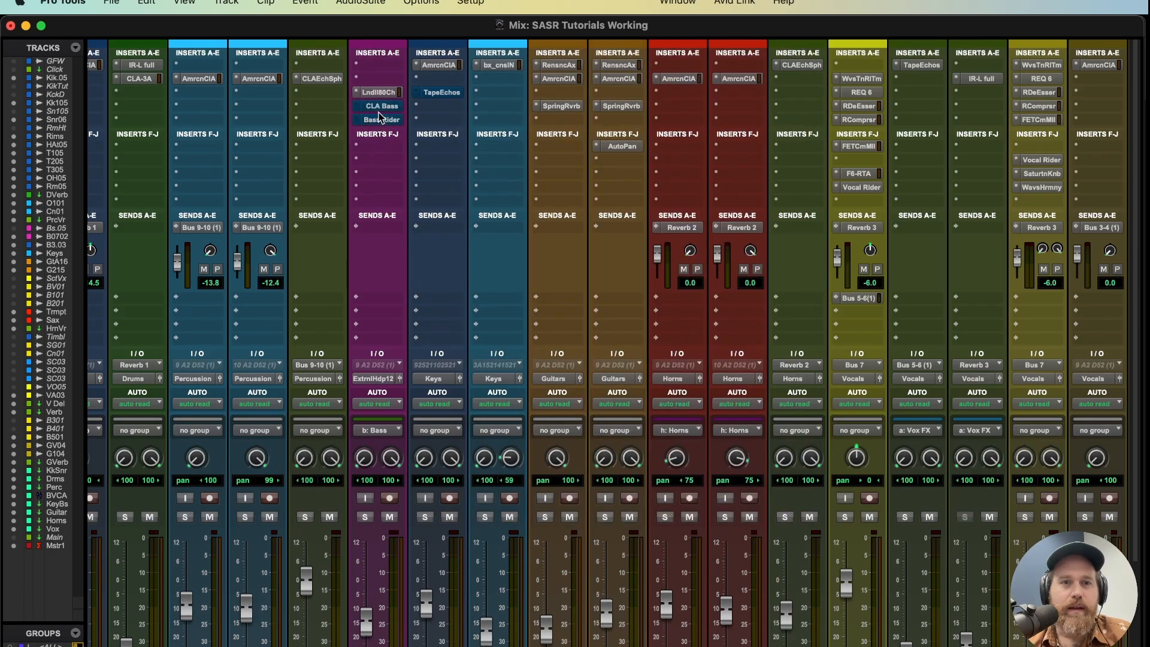
pyautogui.scroll(-3, 383, 173)
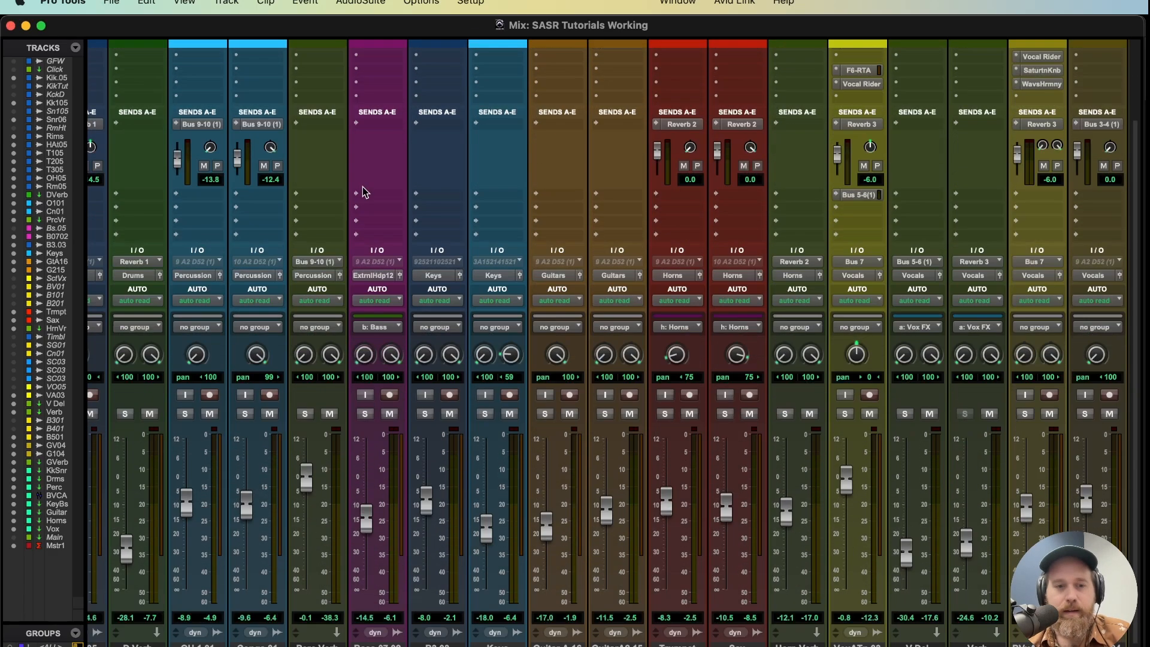
pyautogui.scroll(3, 353, 168)
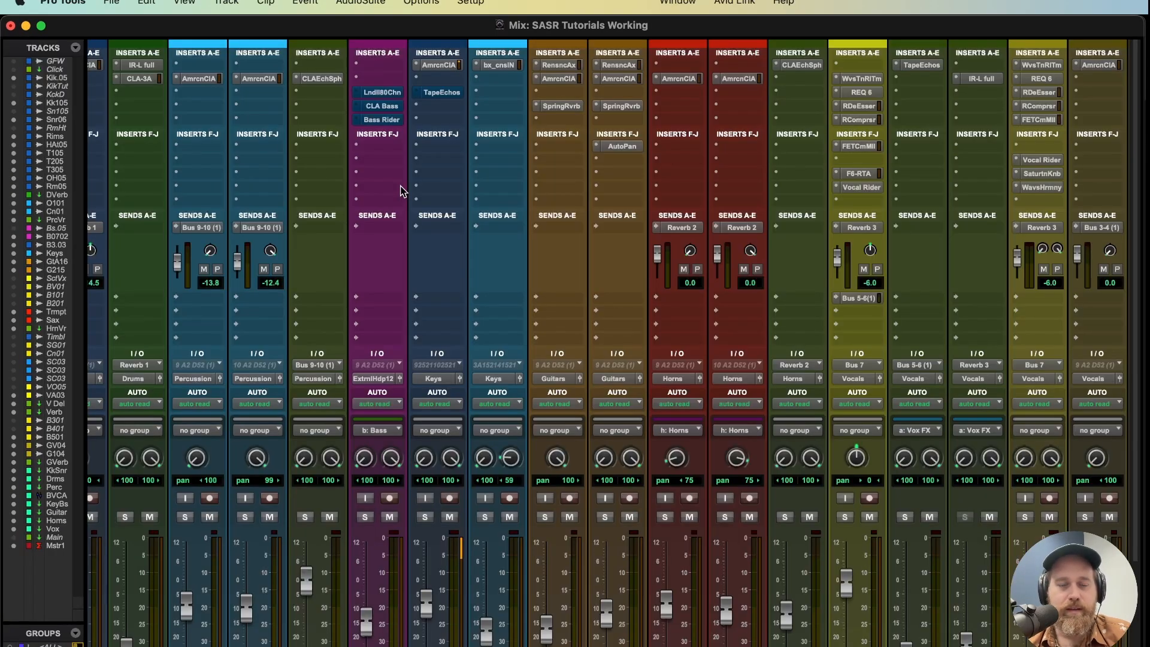
# Solo Bass.07.02 again in the Edit window and play it back with its inserts bypassed
pyautogui.press('super+equal')
pyautogui.click(148, 343)
pyautogui.press('space')
pyautogui.press('space')
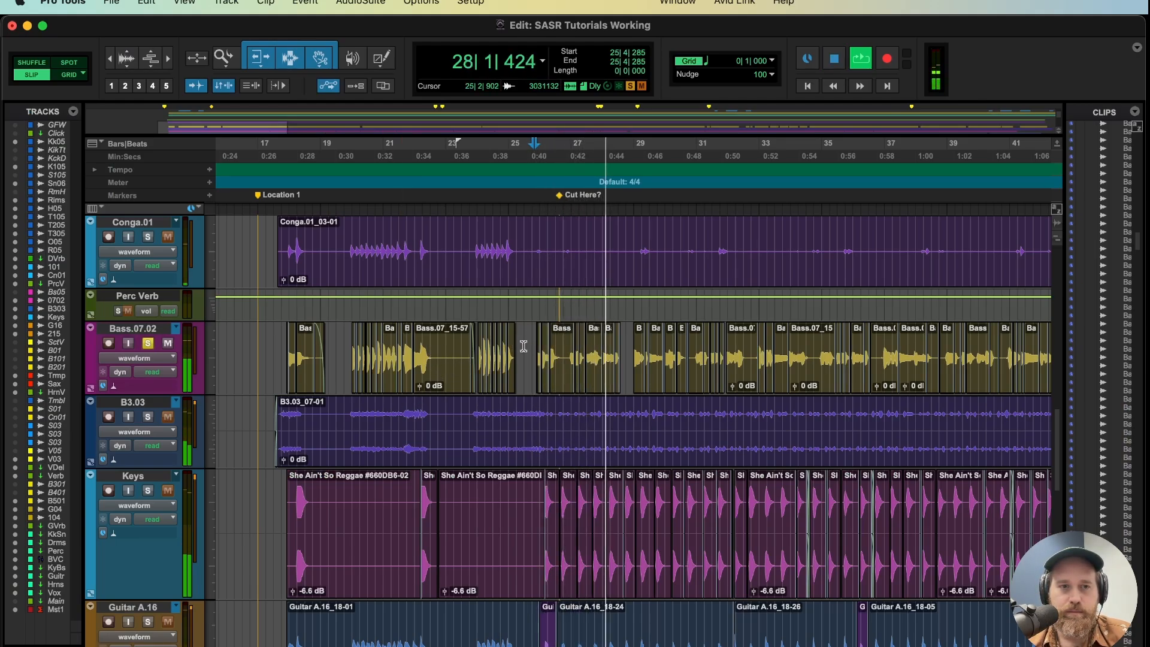
pyautogui.press('super+equal')
pyautogui.press('super+equal')
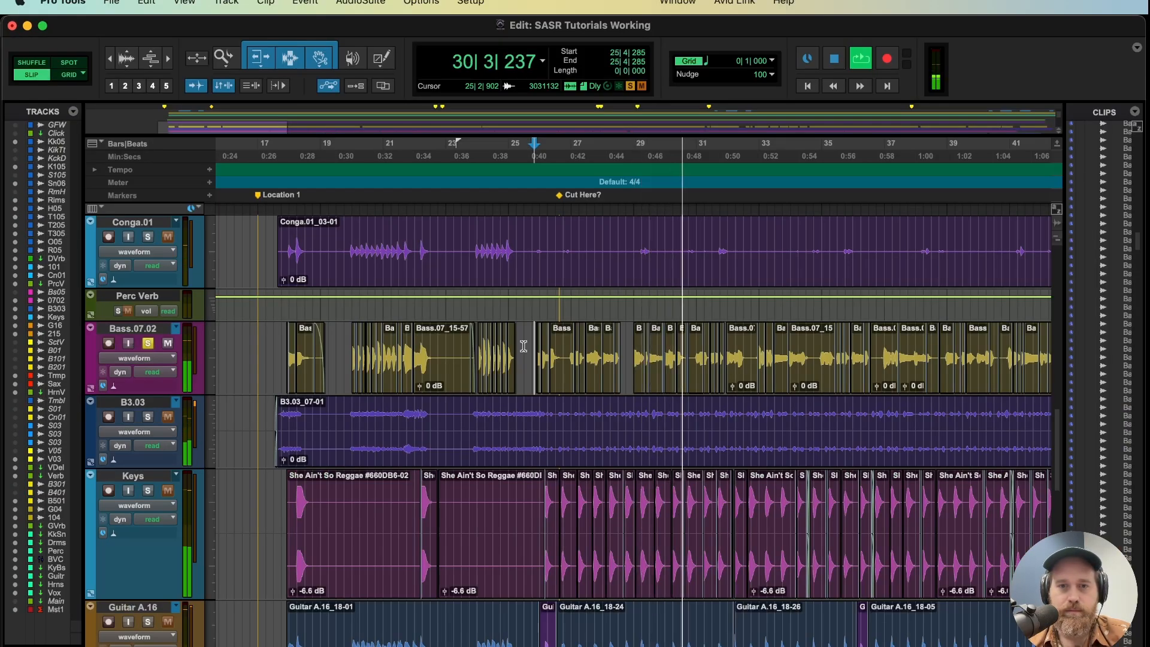
pyautogui.press('space')
# Re-enable the Lindell 80 Channel insert on Bass.07.02 in the mixer and open its plug-in window
pyautogui.press('super+equal')
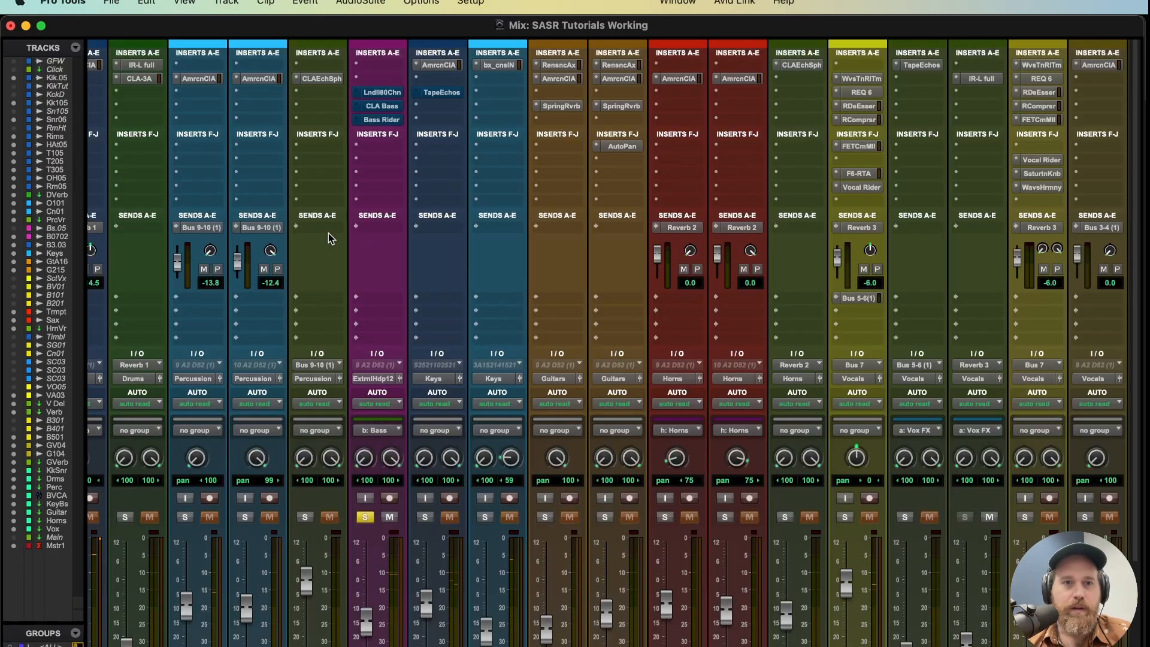
pyautogui.keyDown('ctrl'); pyautogui.keyDown('super'); pyautogui.click(386, 94); pyautogui.keyUp('super'); pyautogui.keyUp('ctrl')
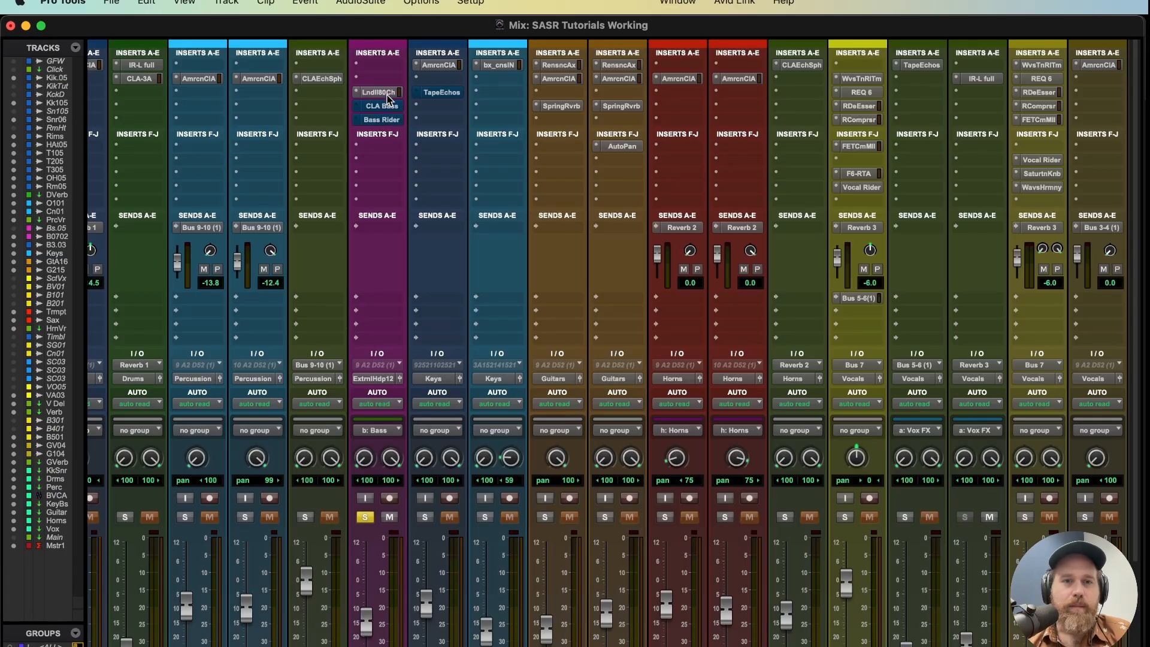
pyautogui.click(382, 93)
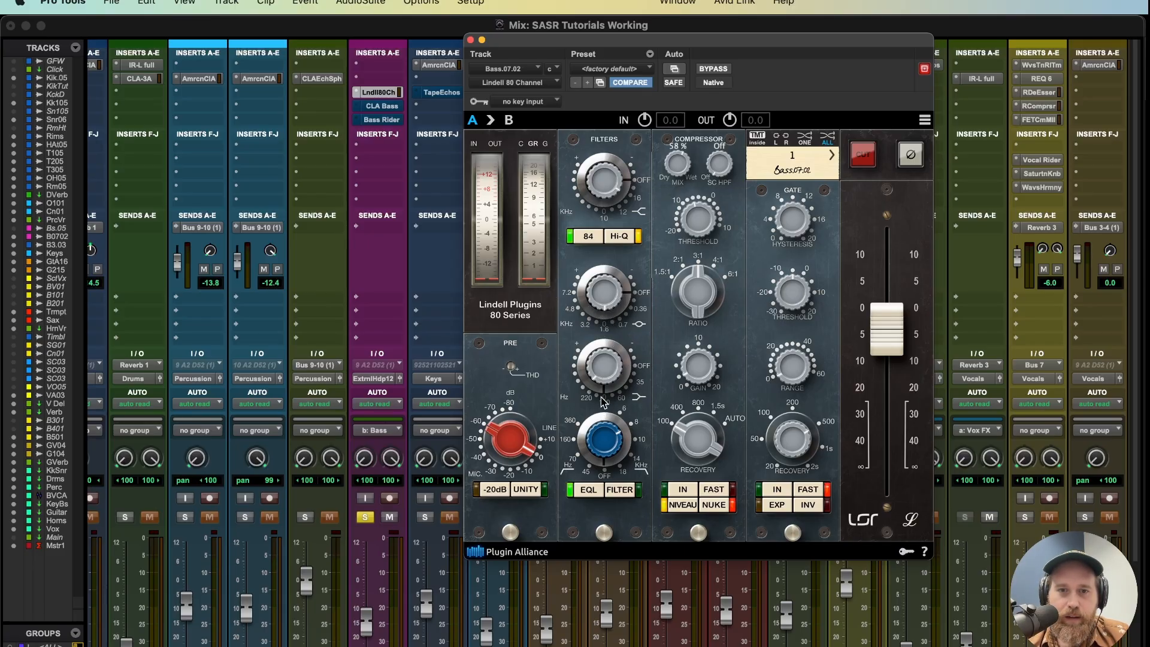
# Examine the Lindell 80 Channel's low-band, filter and compressor settings, then look at the CLA Bass plug-in and close it
pyautogui.moveTo(607, 404); pyautogui.dragTo(645, 371)
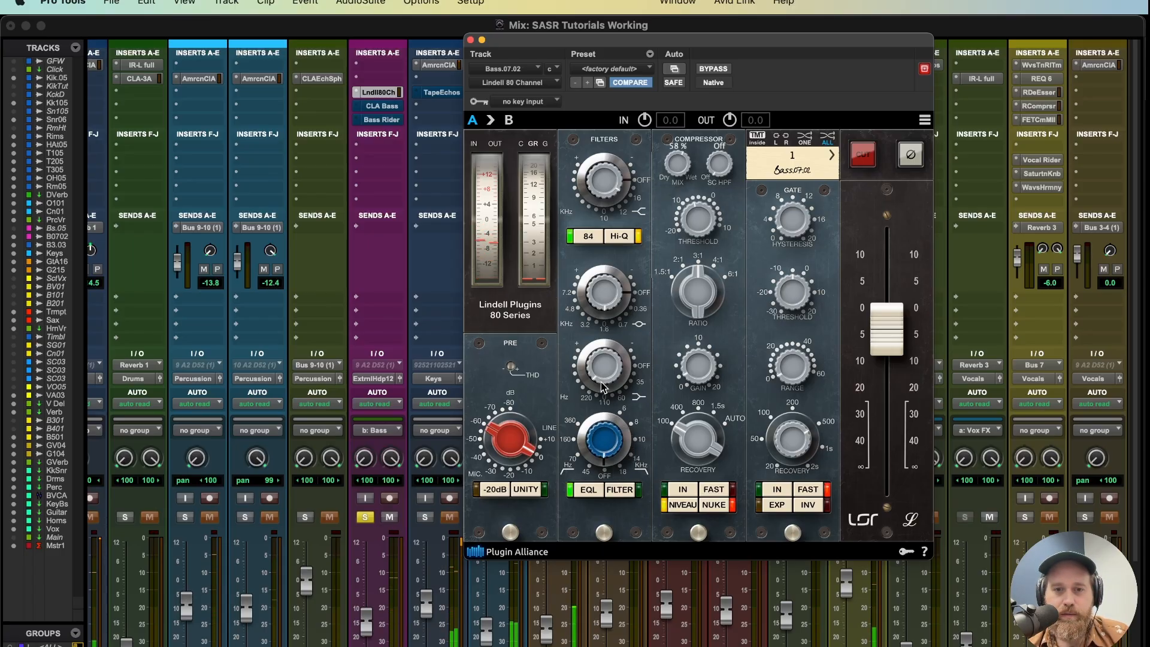
pyautogui.moveTo(601, 437); pyautogui.dragTo(601, 469)
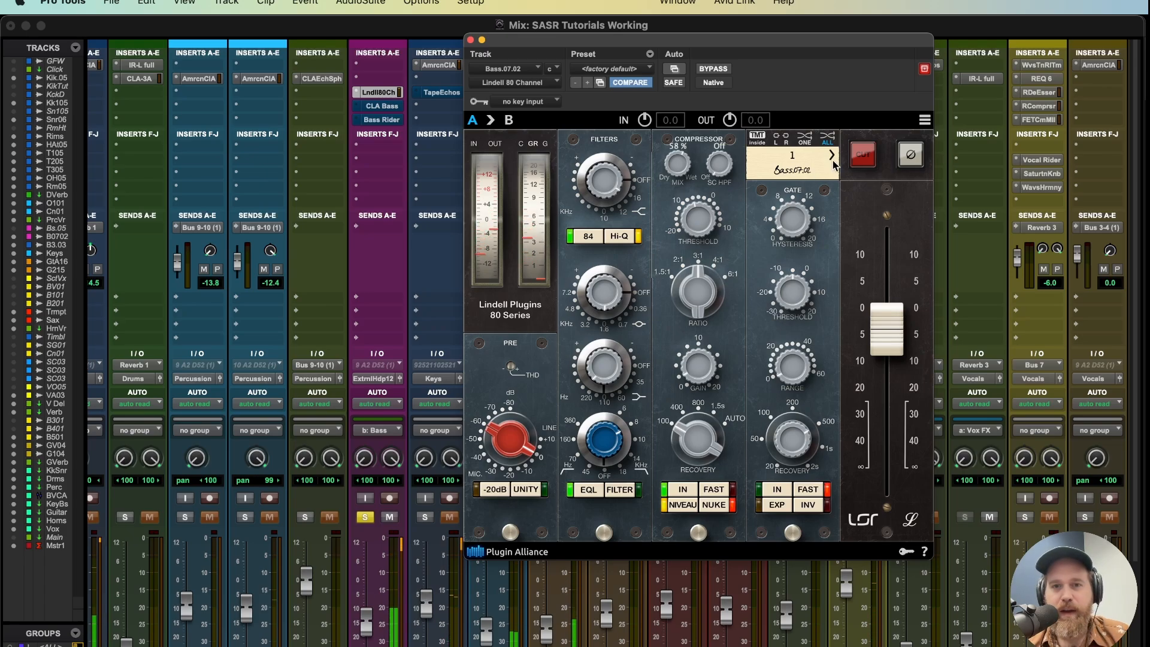
pyautogui.moveTo(695, 222)
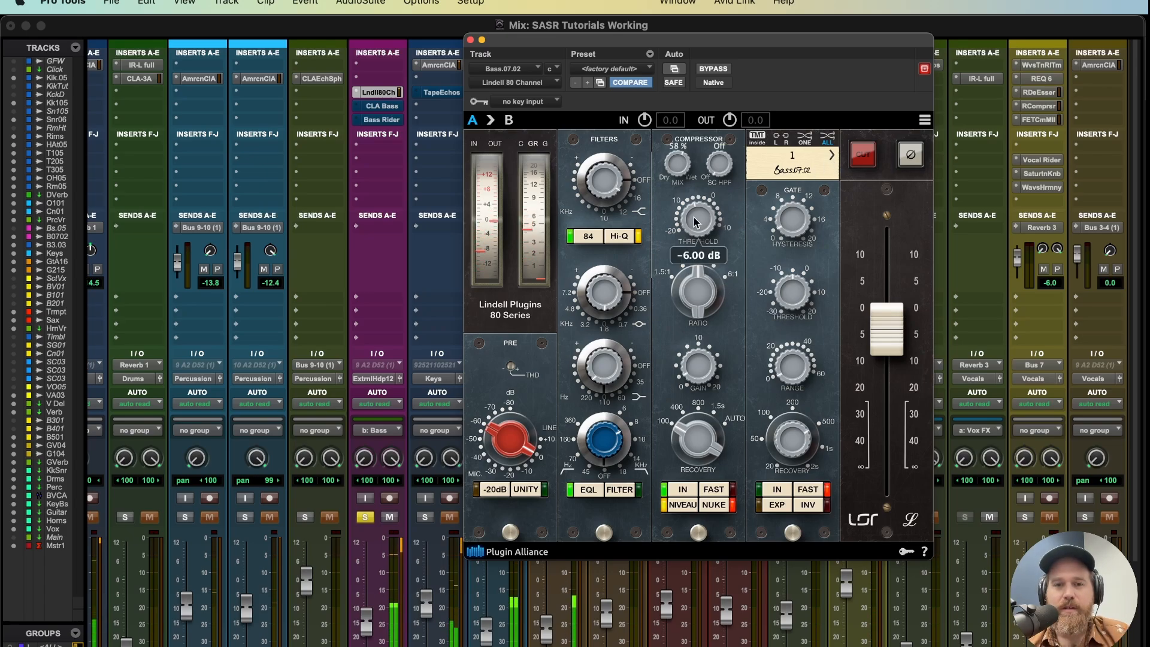
pyautogui.moveTo(678, 170)
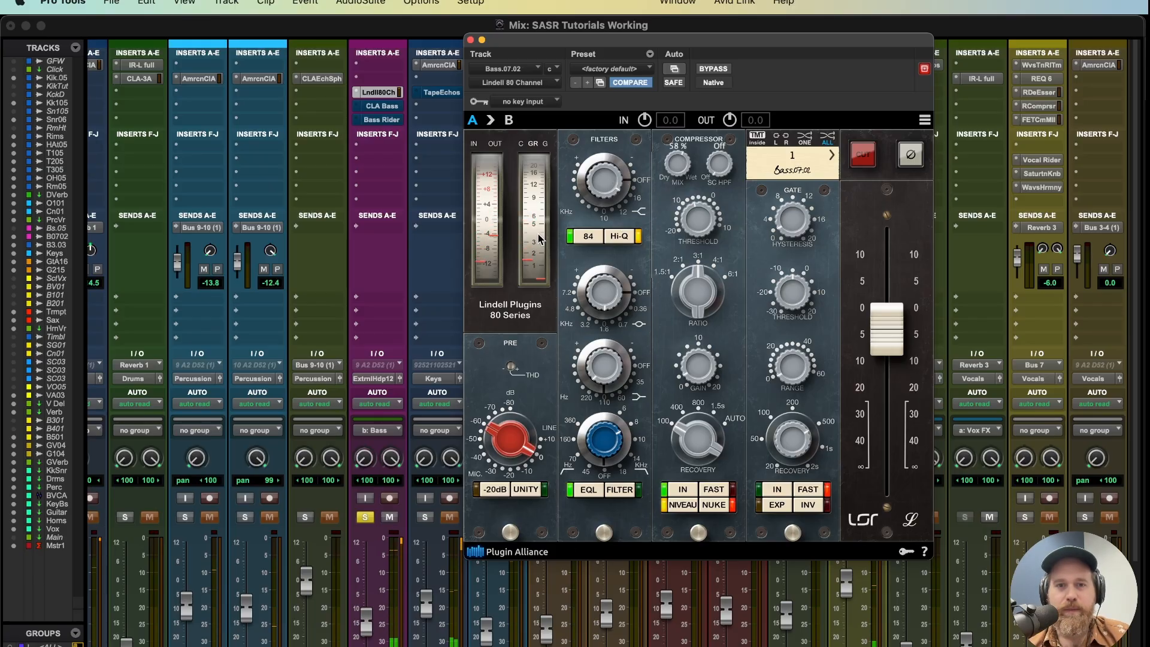
pyautogui.click(471, 39)
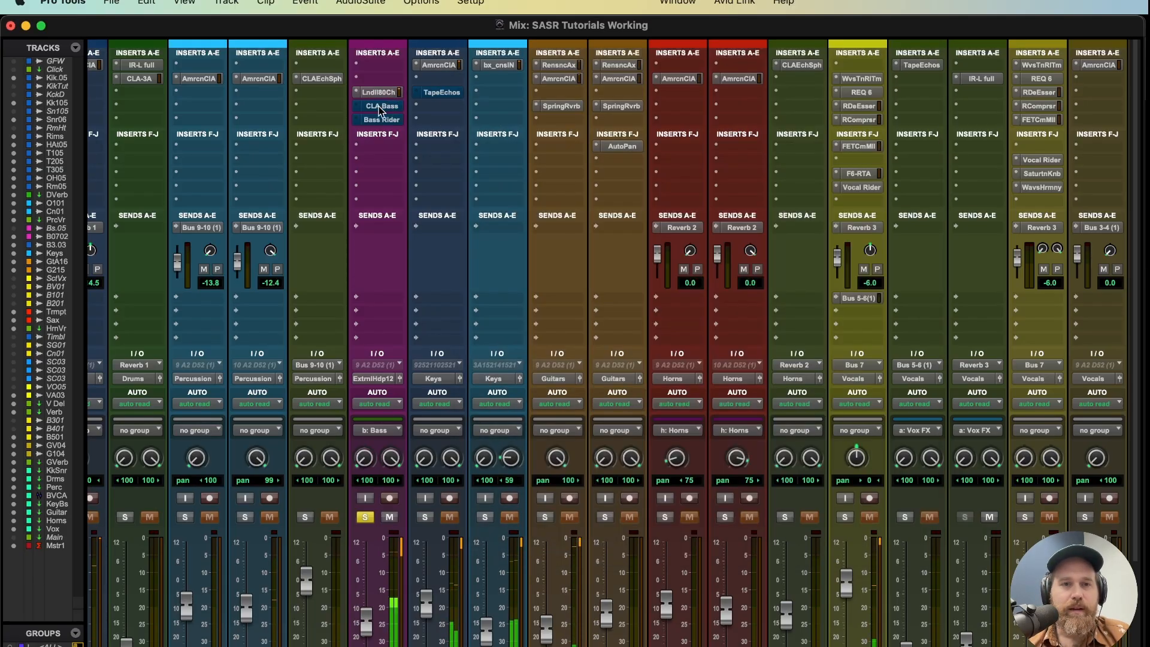
pyautogui.click(380, 108)
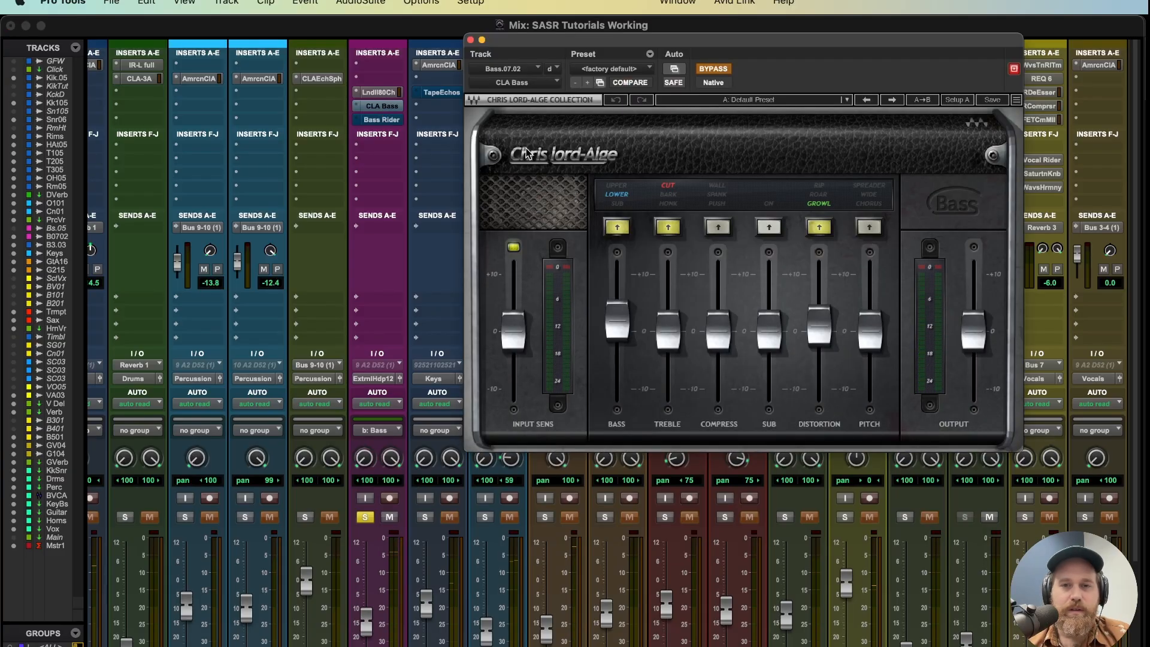
pyautogui.click(471, 39)
# Duplicate the Bass.07.02 track once without its inserts and take the original track out of solo
pyautogui.scroll(-5, 405, 398)
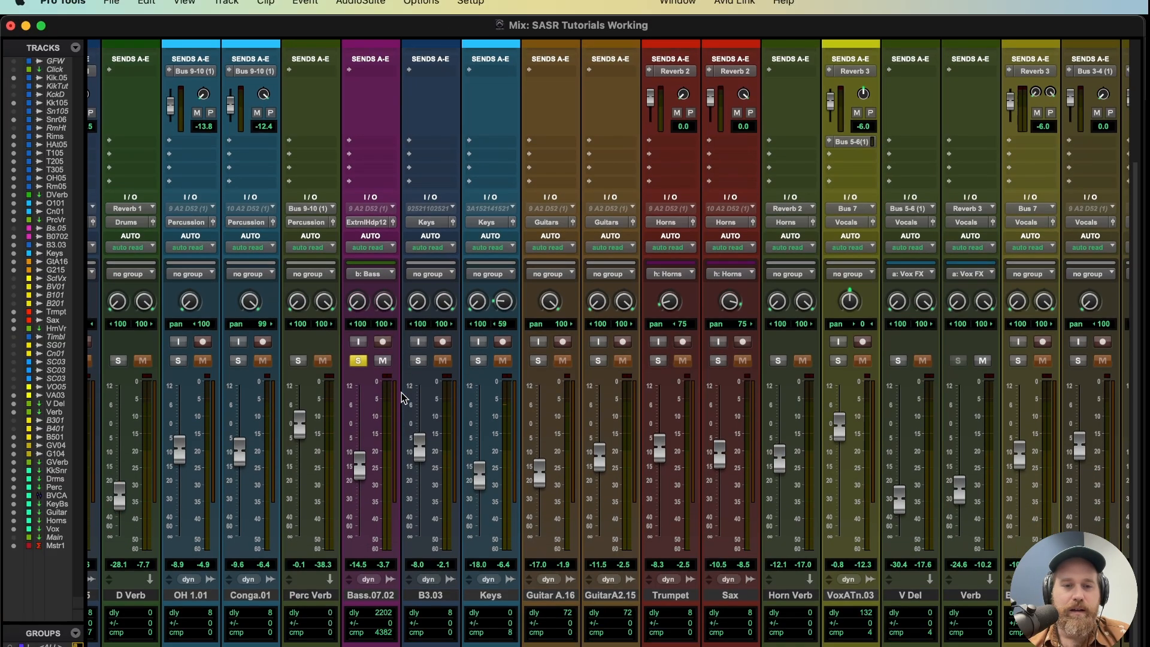
pyautogui.rightClick(376, 596)
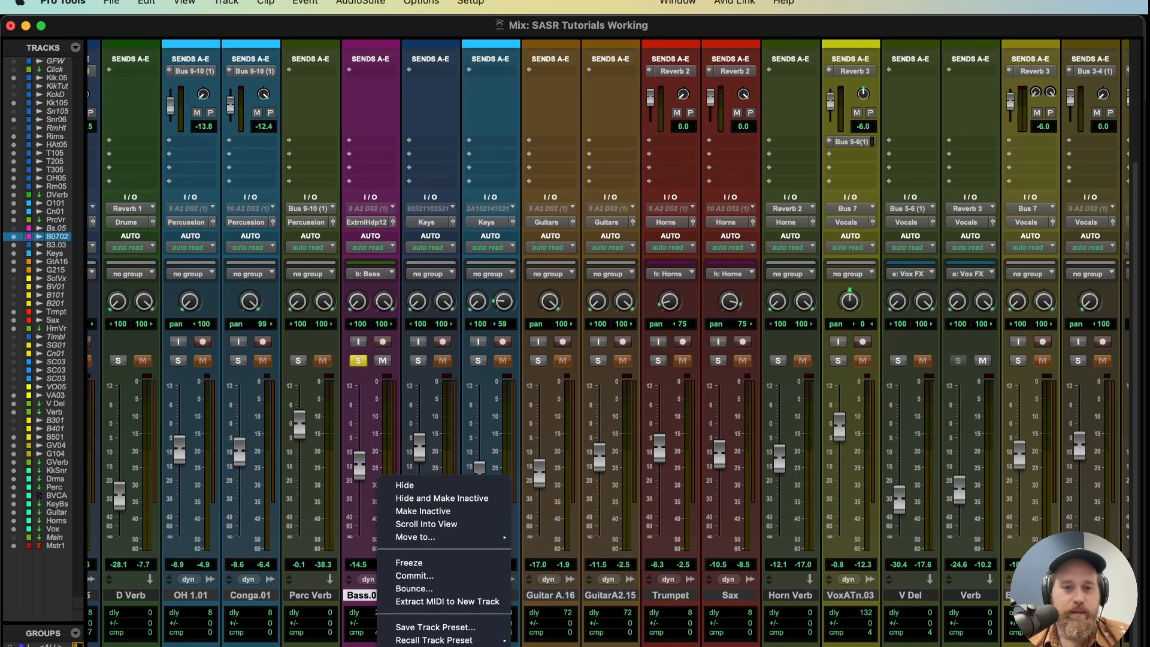
pyautogui.click(416, 646)
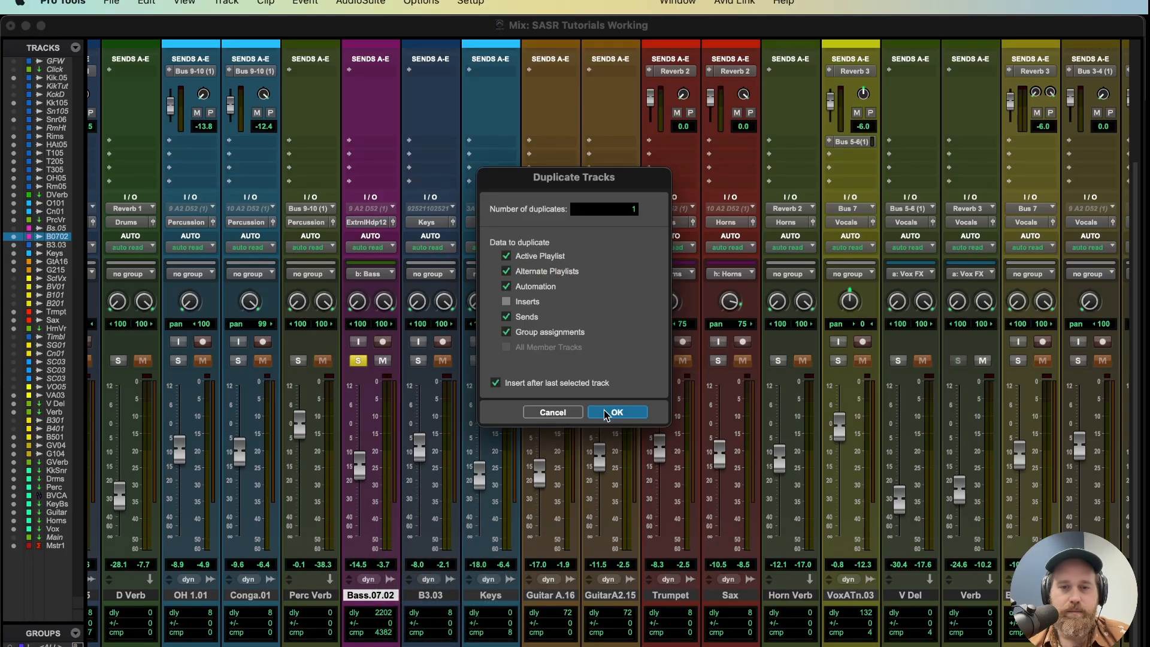
pyautogui.click(608, 410)
pyautogui.scroll(3, 538, 353)
pyautogui.click(359, 447)
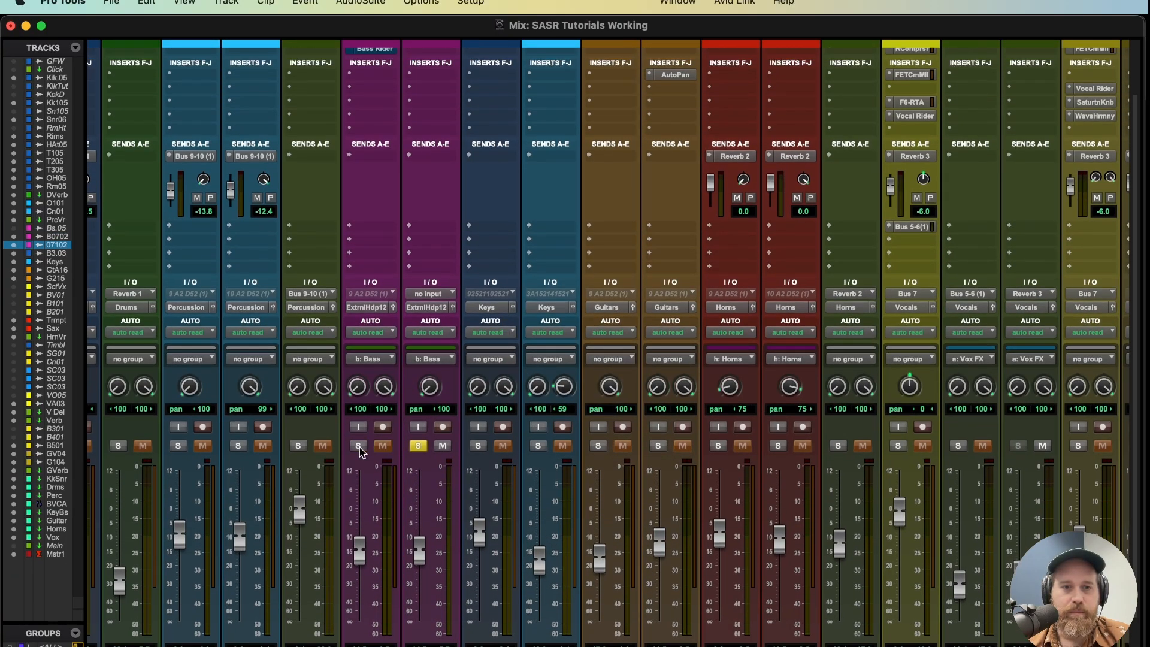
# Copy the CLA Bass, Bass Rider and Lindell 80 Channel inserts to the duplicated bass track, accepting the insert change
pyautogui.scroll(2, 411, 284)
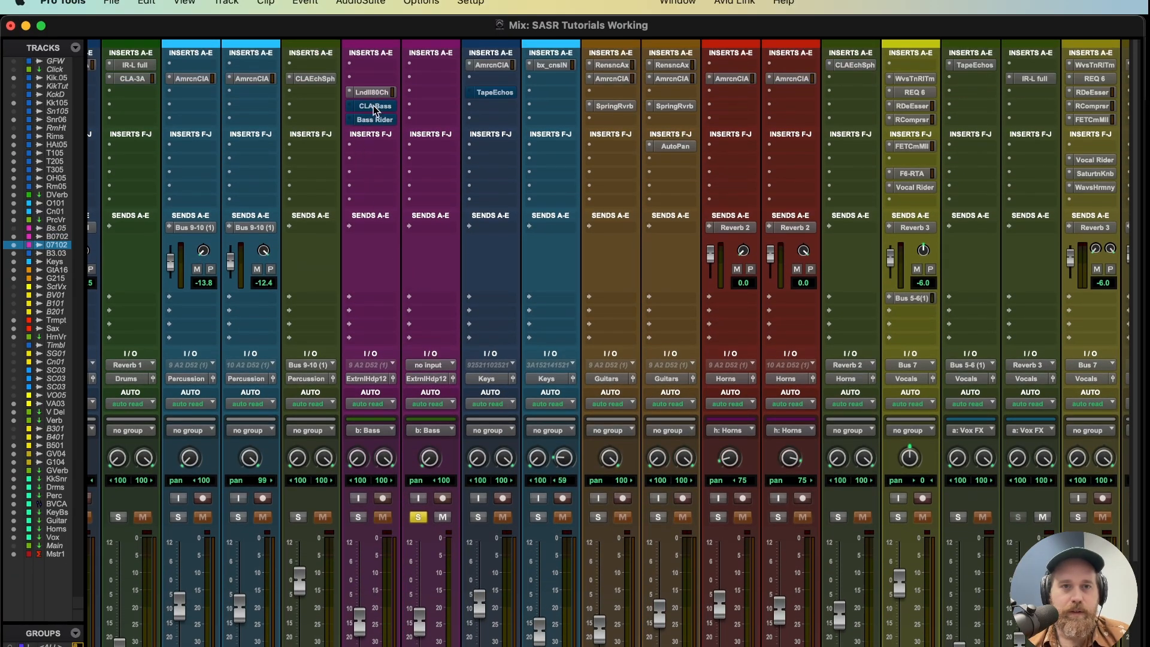
pyautogui.moveTo(376, 110); pyautogui.dragTo(425, 111)
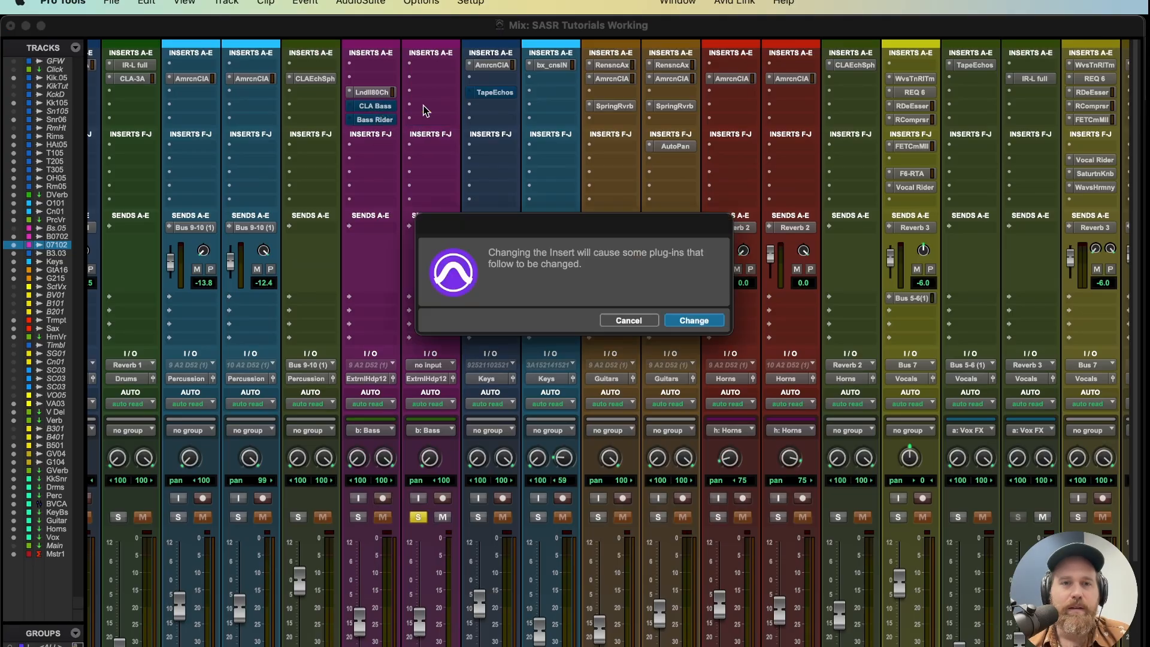
pyautogui.click(640, 323)
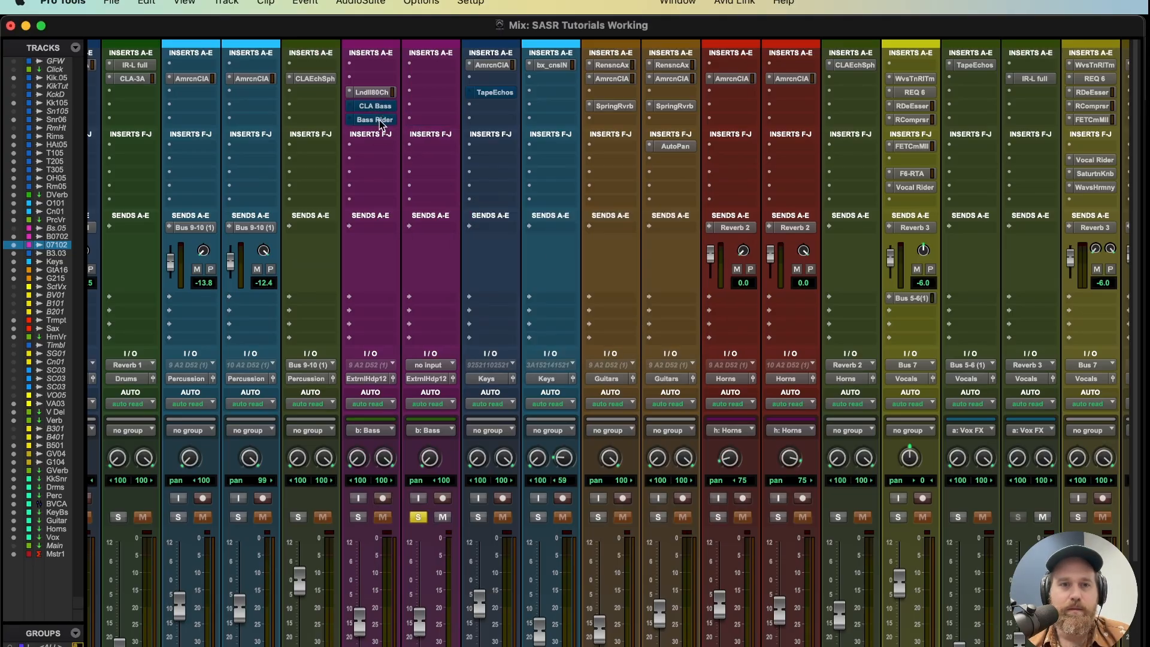
pyautogui.moveTo(384, 111); pyautogui.dragTo(416, 111)
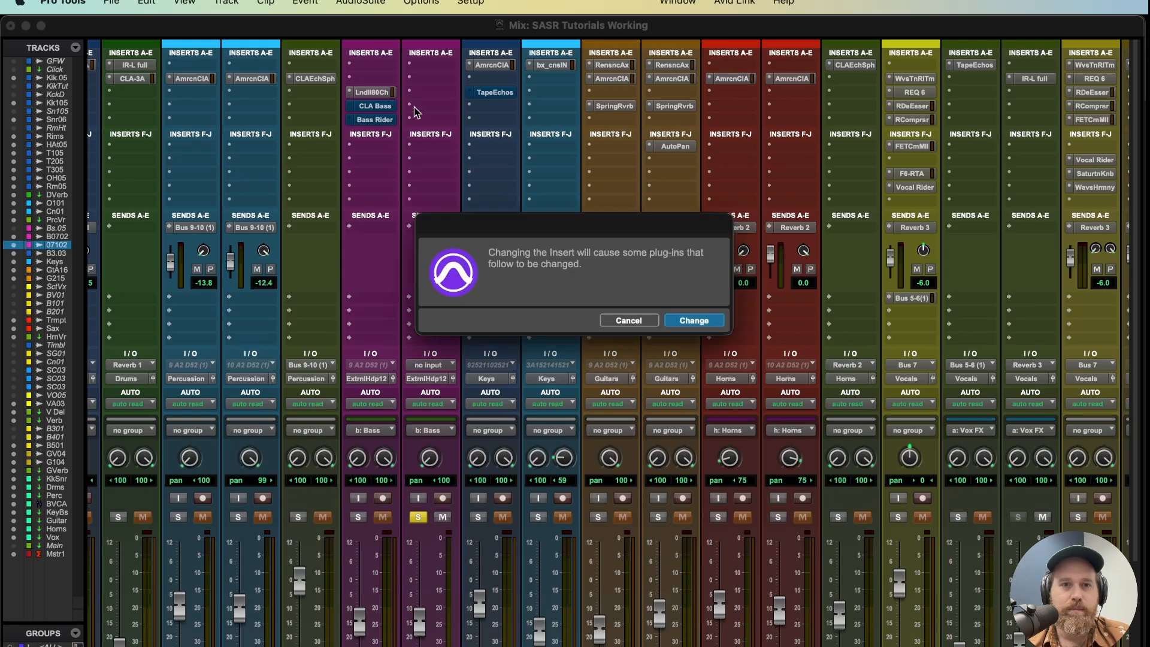
pyautogui.click(666, 322)
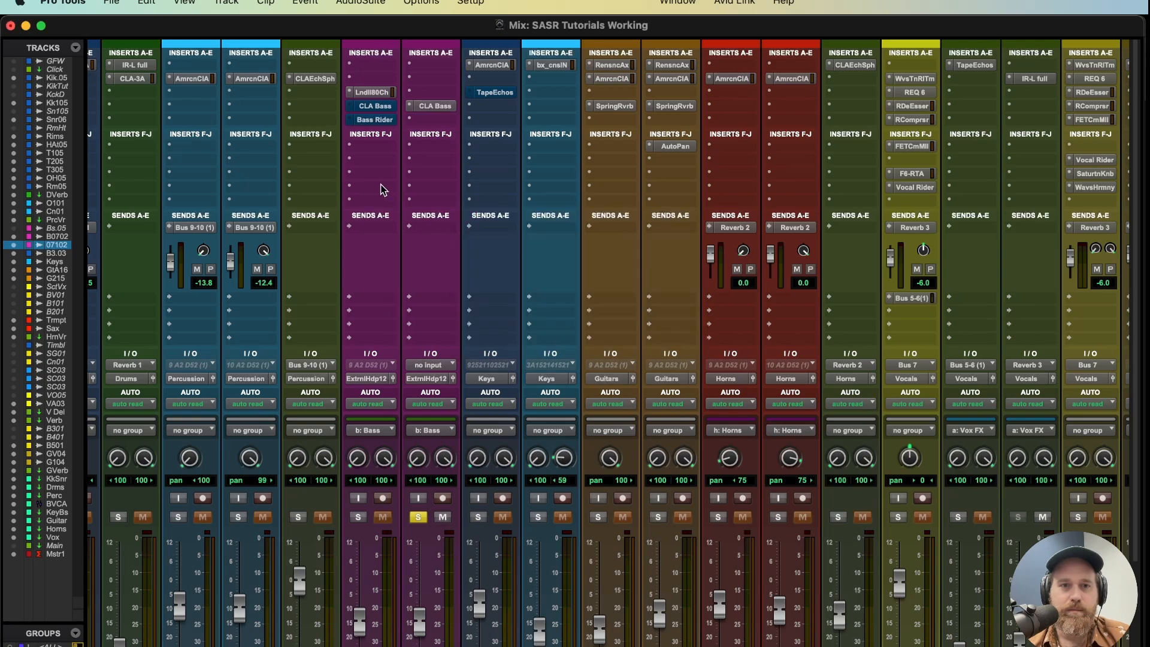
pyautogui.moveTo(381, 122); pyautogui.dragTo(431, 93)
# Open CLA Bass on the duplicated bass track, take it out of bypass and play back the track
pyautogui.click(430, 107)
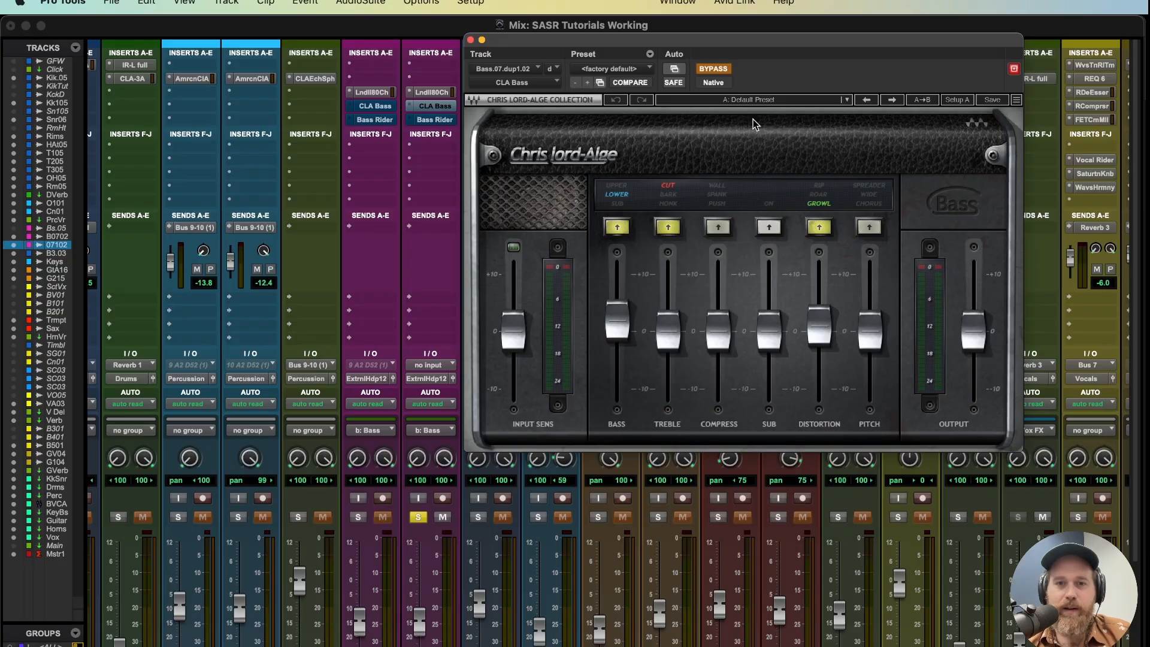
pyautogui.moveTo(815, 45); pyautogui.dragTo(744, 104)
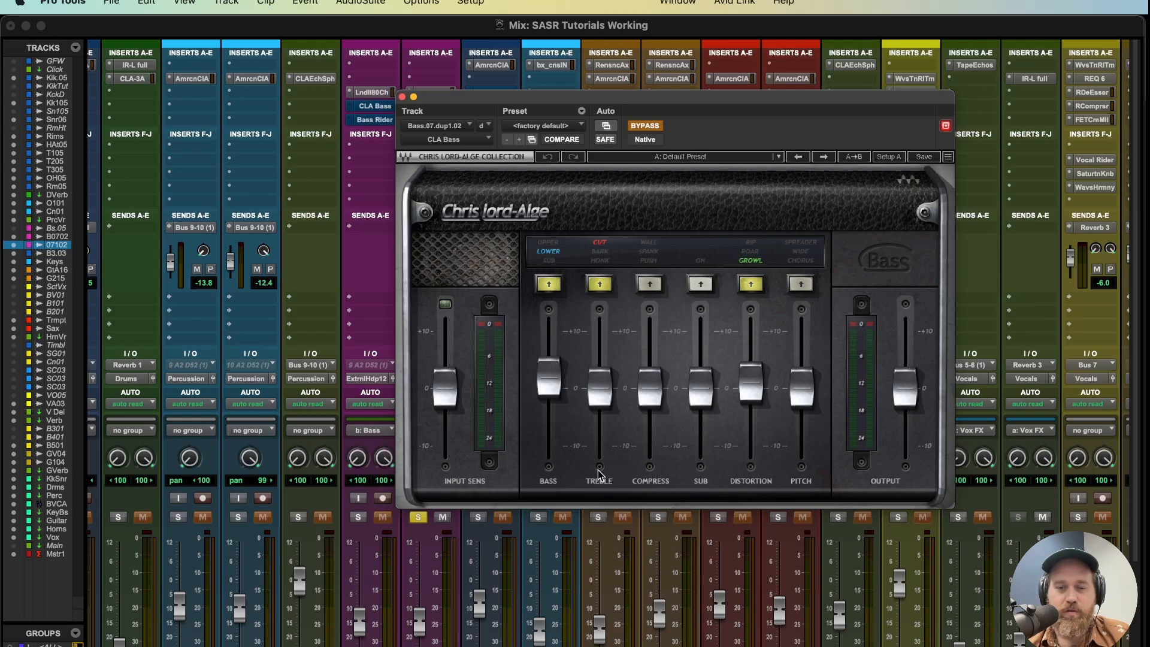
pyautogui.click(647, 126)
pyautogui.press('space')
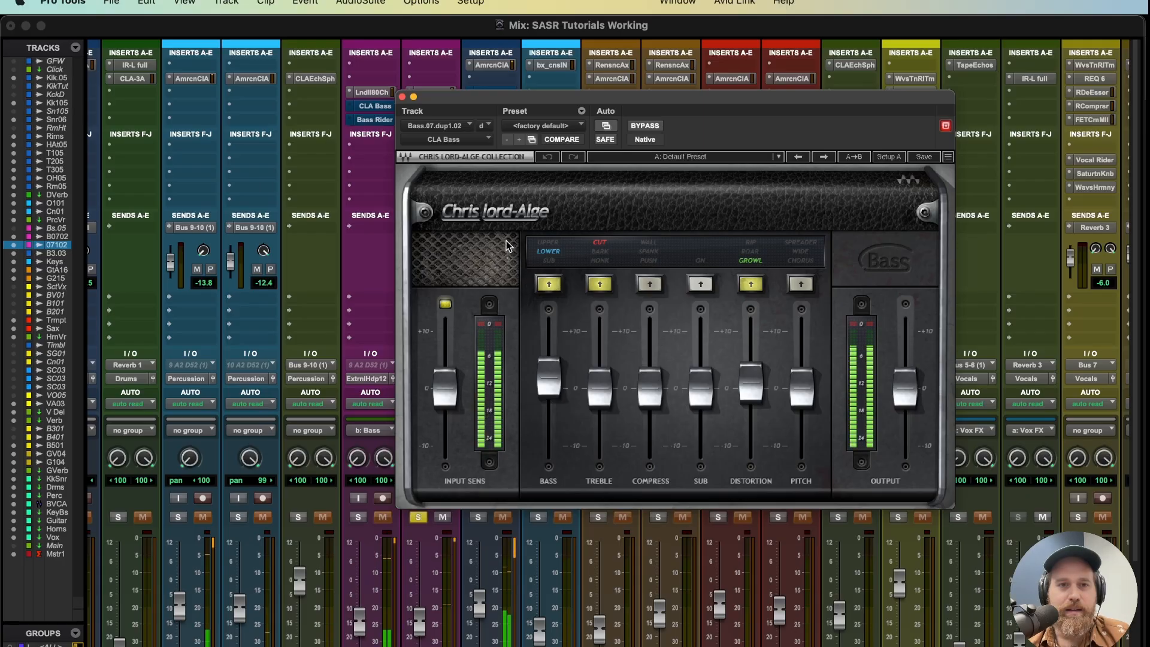
# Switch off the Treble, Distortion and Bass sections in the duplicate's CLA Bass plug-in
pyautogui.click(600, 246)
pyautogui.click(752, 261)
pyautogui.click(548, 255)
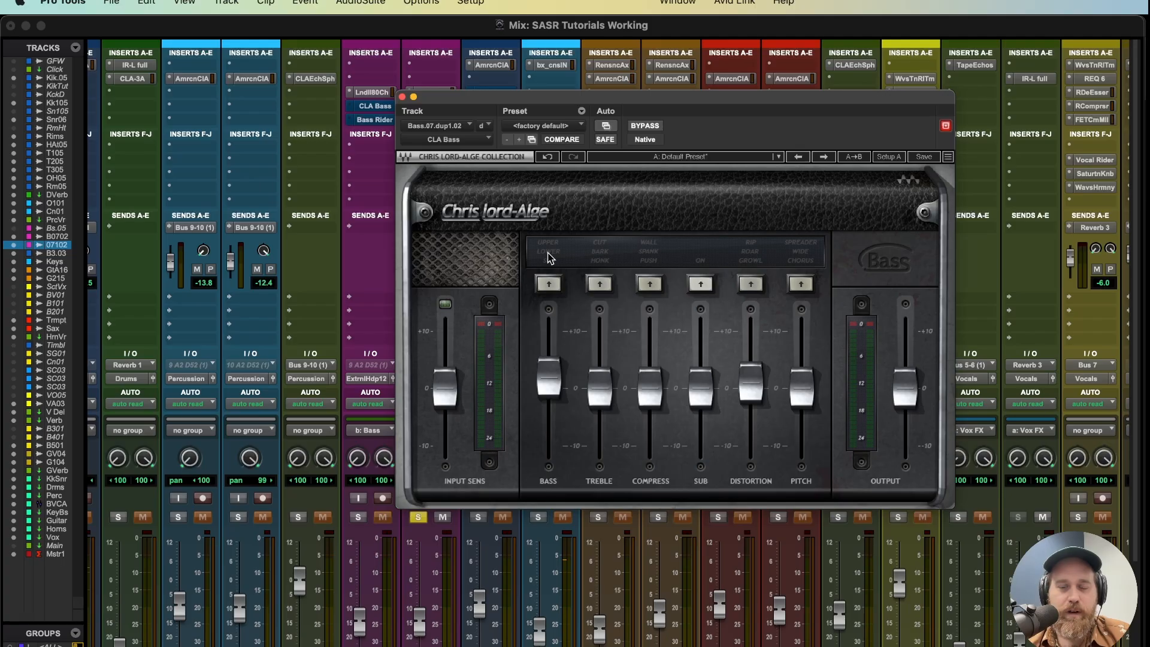
# Play back the duplicated bass track and switch the CLA Bass plug-in's Bass section on to Lower
pyautogui.moveTo(548, 377); pyautogui.dragTo(549, 375)
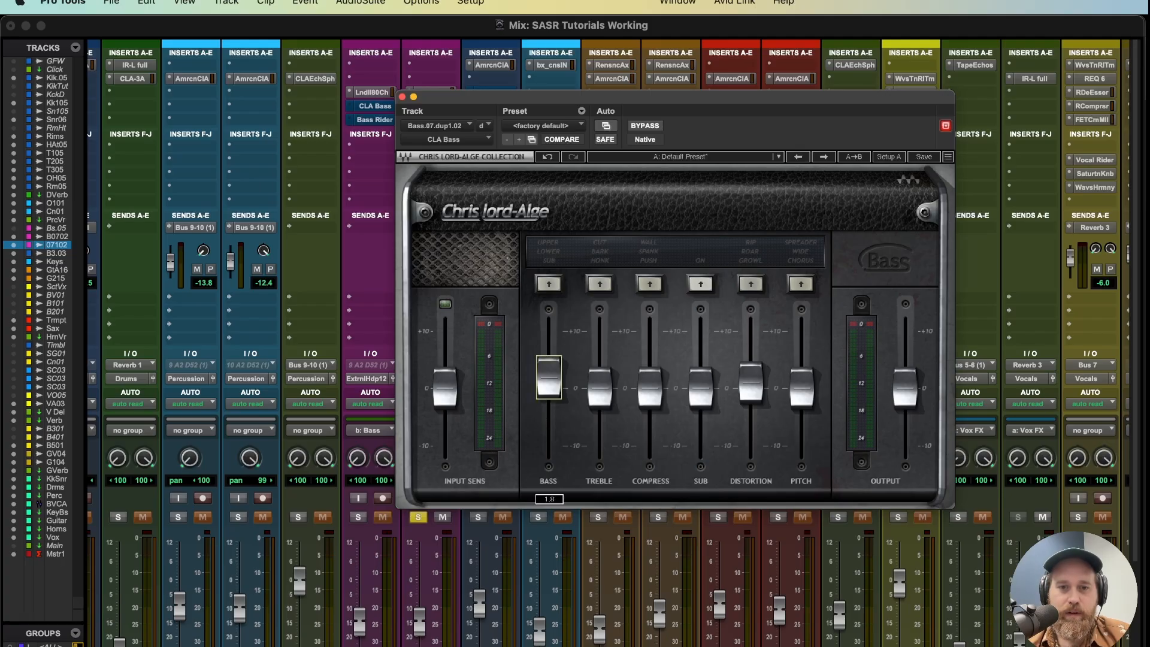
pyautogui.press('space')
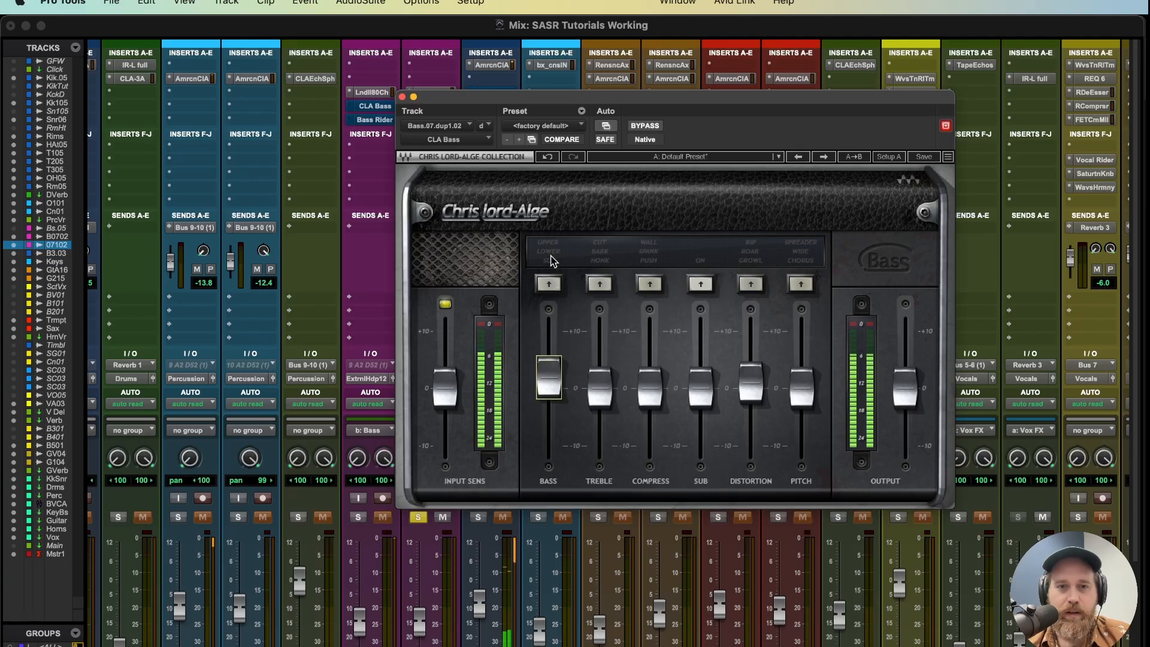
pyautogui.click(551, 256)
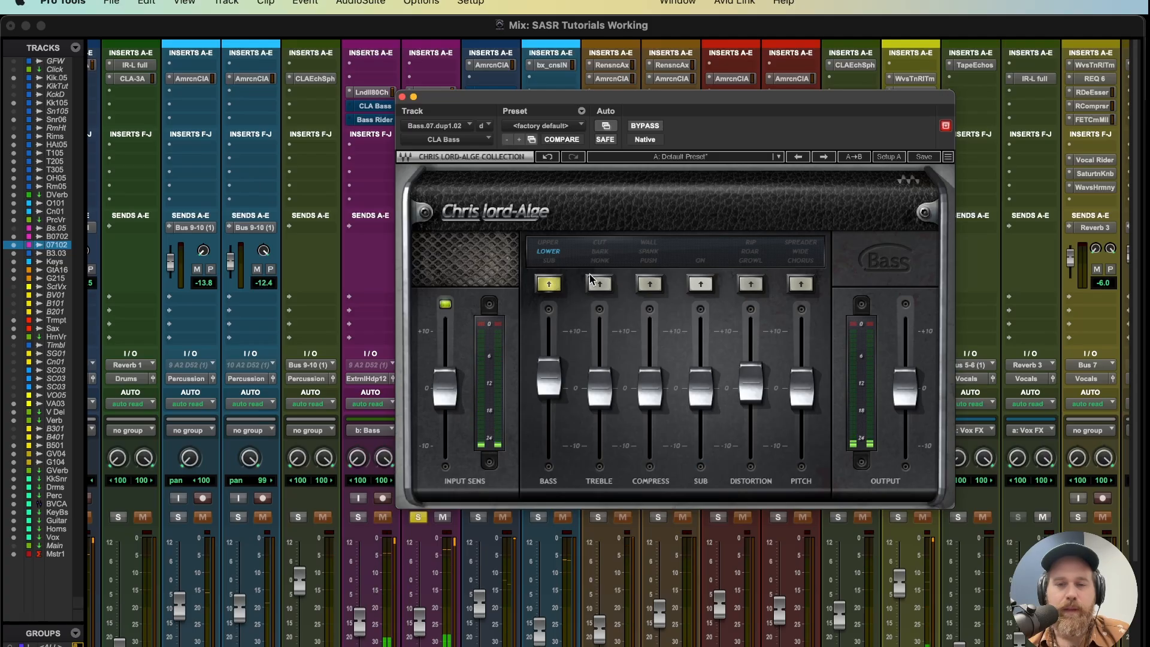
# Switch on the CLA Bass plug-in's Treble section at Cut and its Distortion section at Growl, and play back the duplicated bass track
pyautogui.click(599, 386)
pyautogui.click(602, 244)
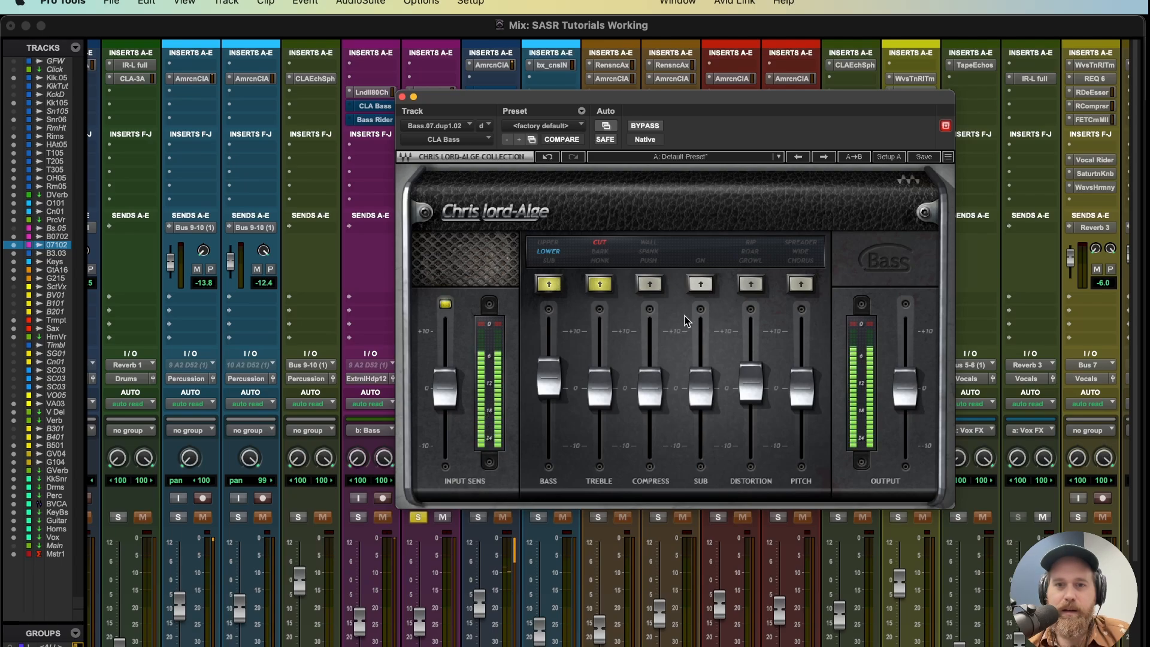
pyautogui.click(751, 262)
pyautogui.press('space')
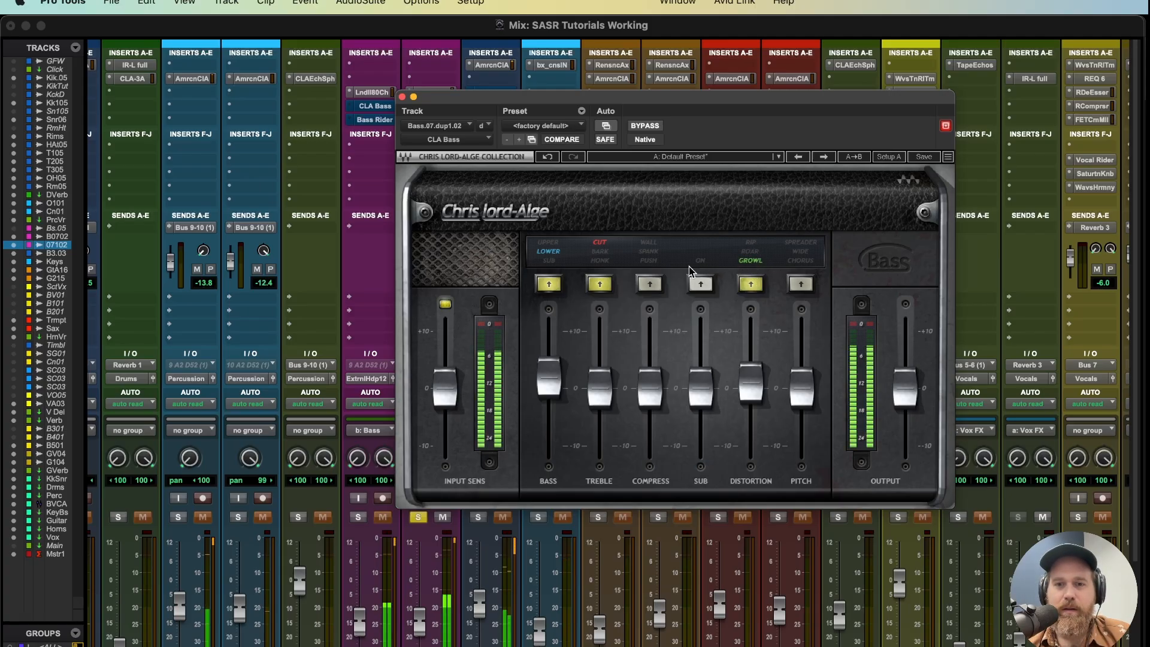
# Compare the bass with the Distortion section off and back on at Growl, and close the CLA Bass plug-in
pyautogui.click(752, 262)
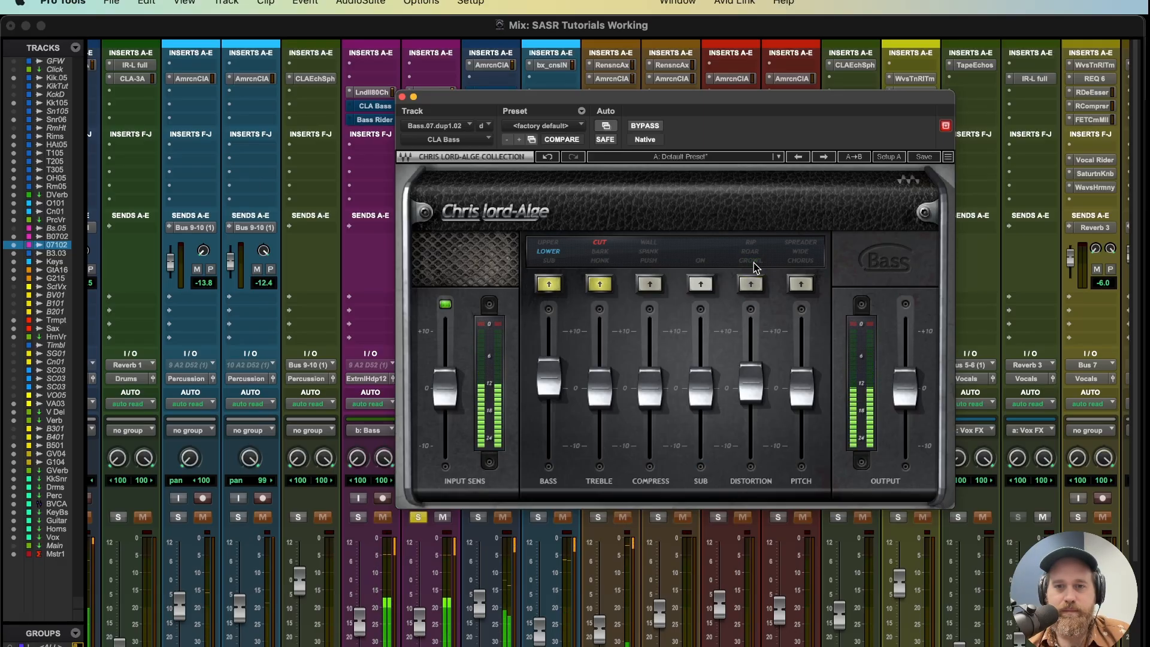
pyautogui.click(754, 267)
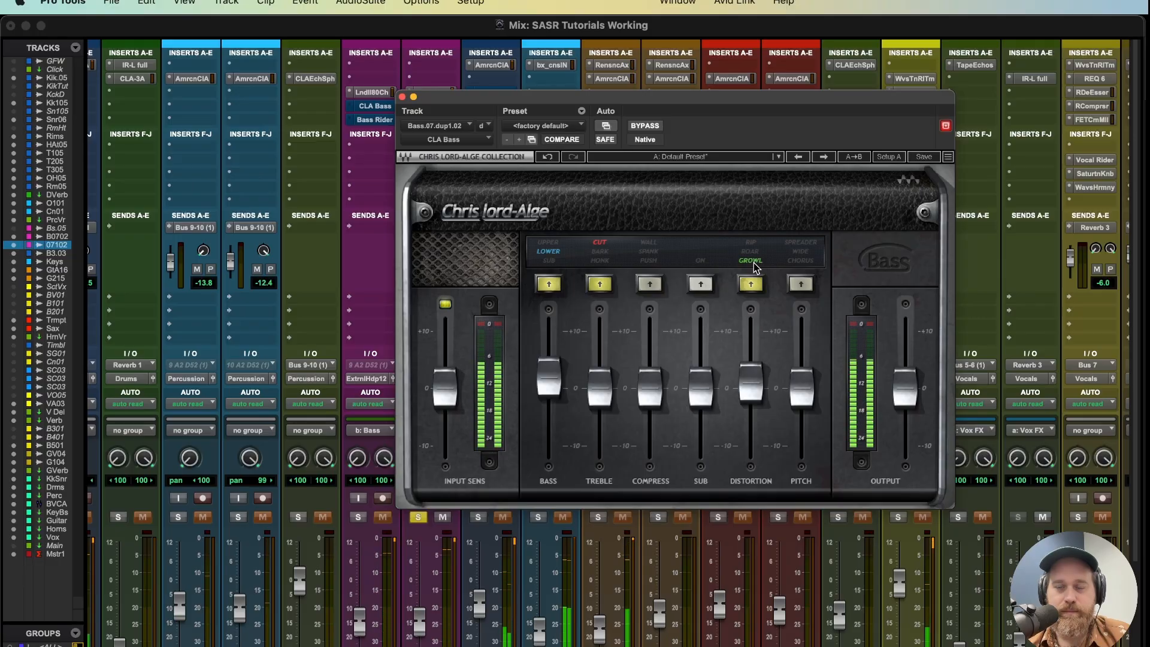
pyautogui.click(401, 97)
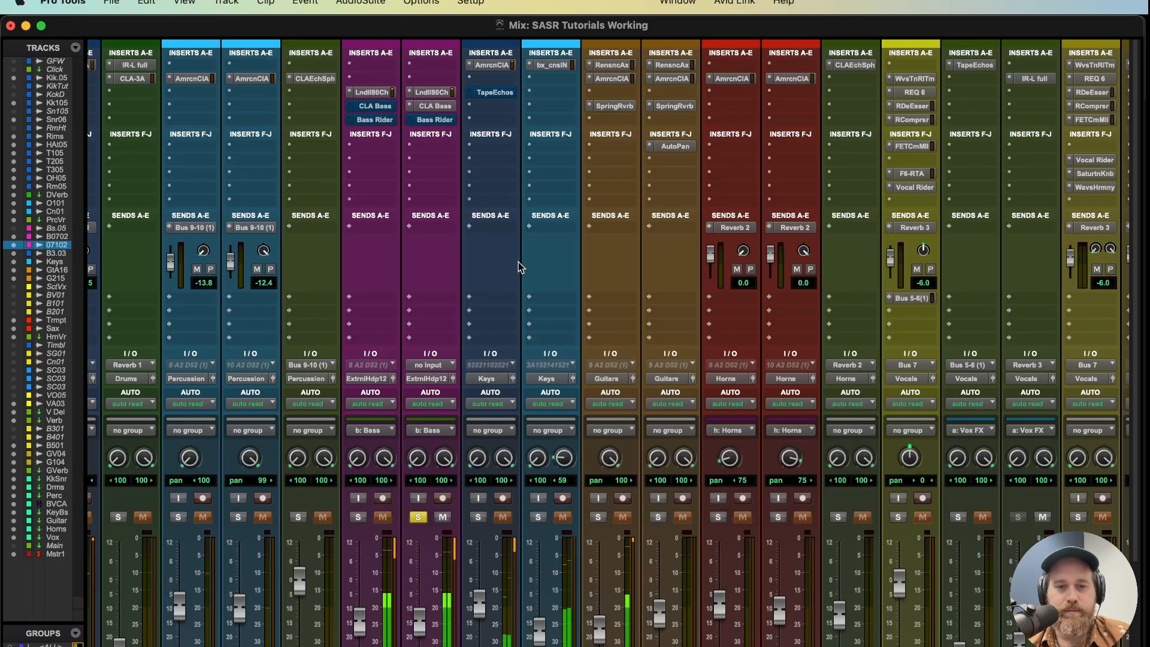
# Reopen CLA Bass on the duplicated bass track and reposition its window so the track's inserts stay accessible
pyautogui.click(433, 106)
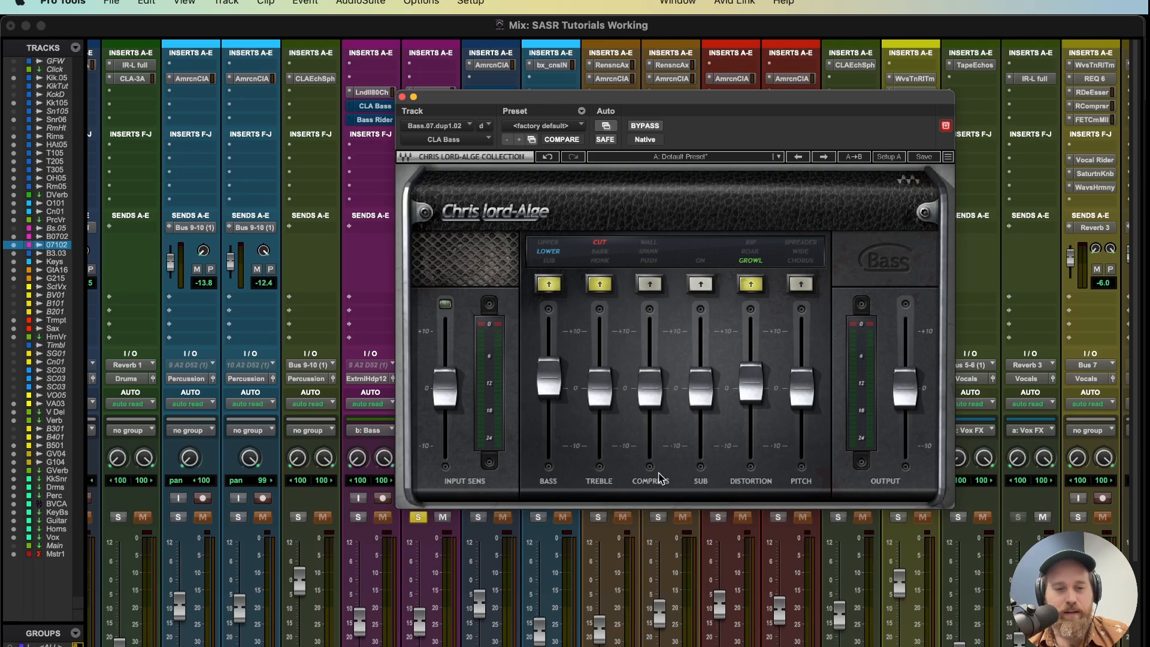
pyautogui.moveTo(777, 108); pyautogui.dragTo(792, 225)
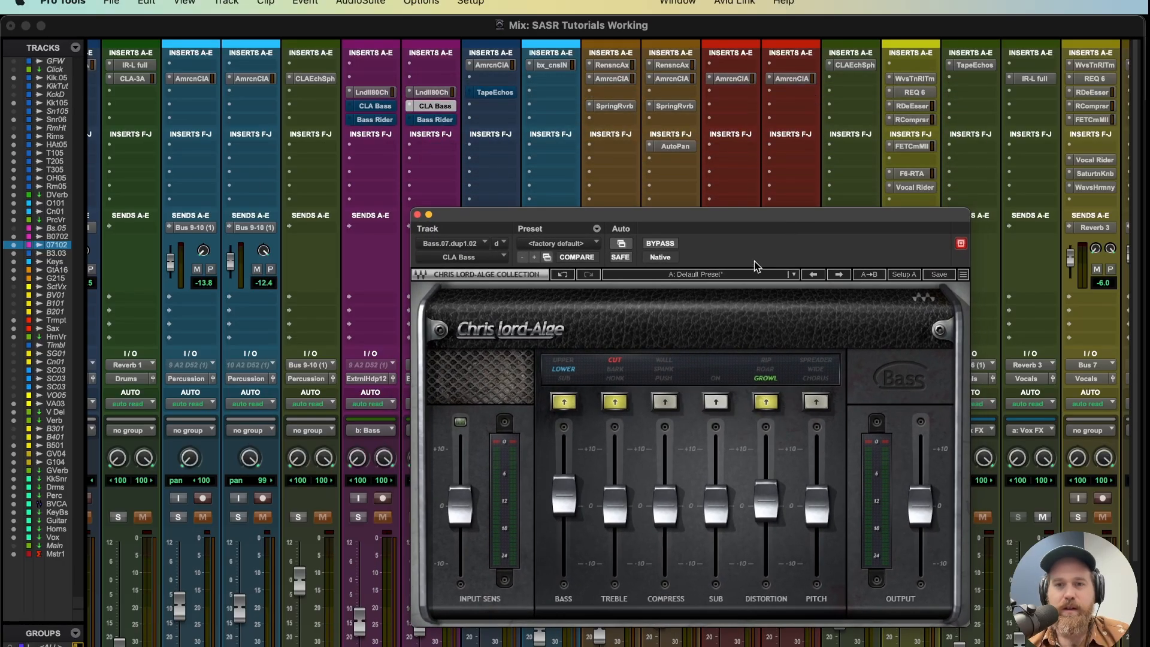
pyautogui.moveTo(759, 225); pyautogui.dragTo(767, 154)
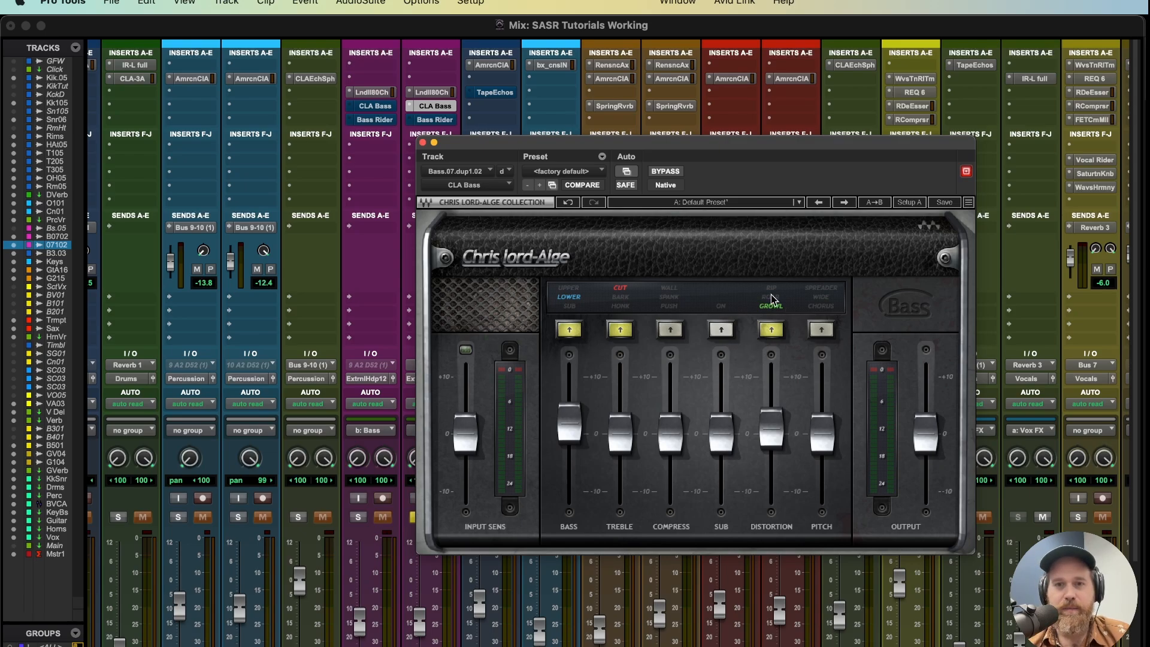
# Take Bass Rider on the duplicated bass track out of bypass, and return to the Edit window with the plug-in closed
pyautogui.click(443, 120)
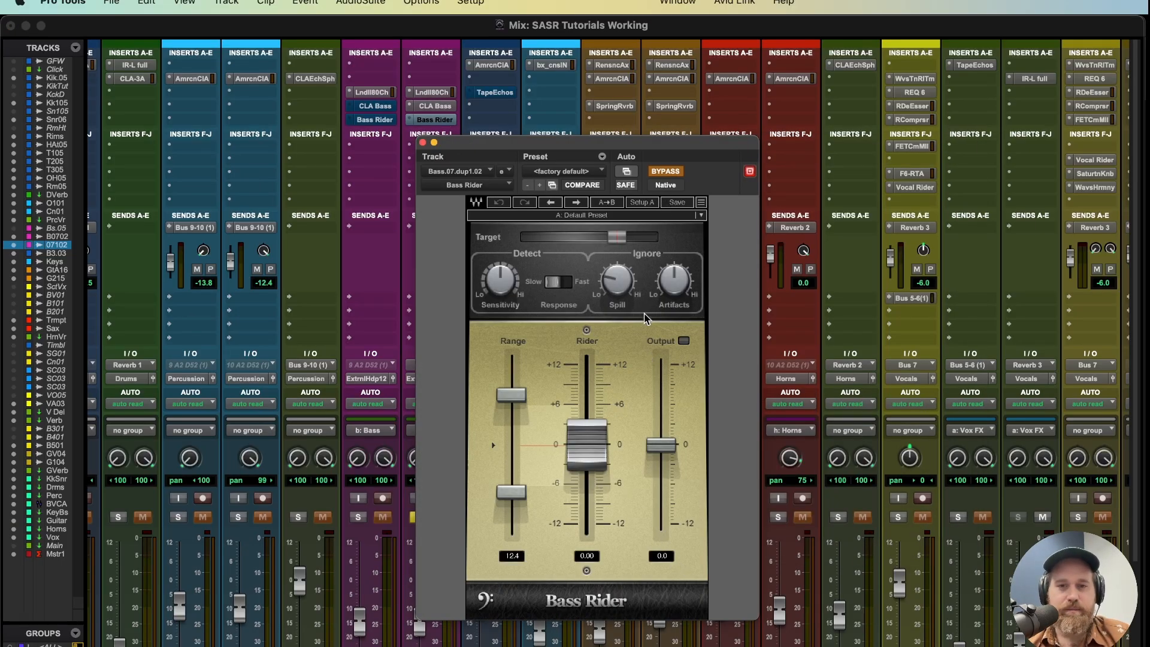
pyautogui.click(668, 173)
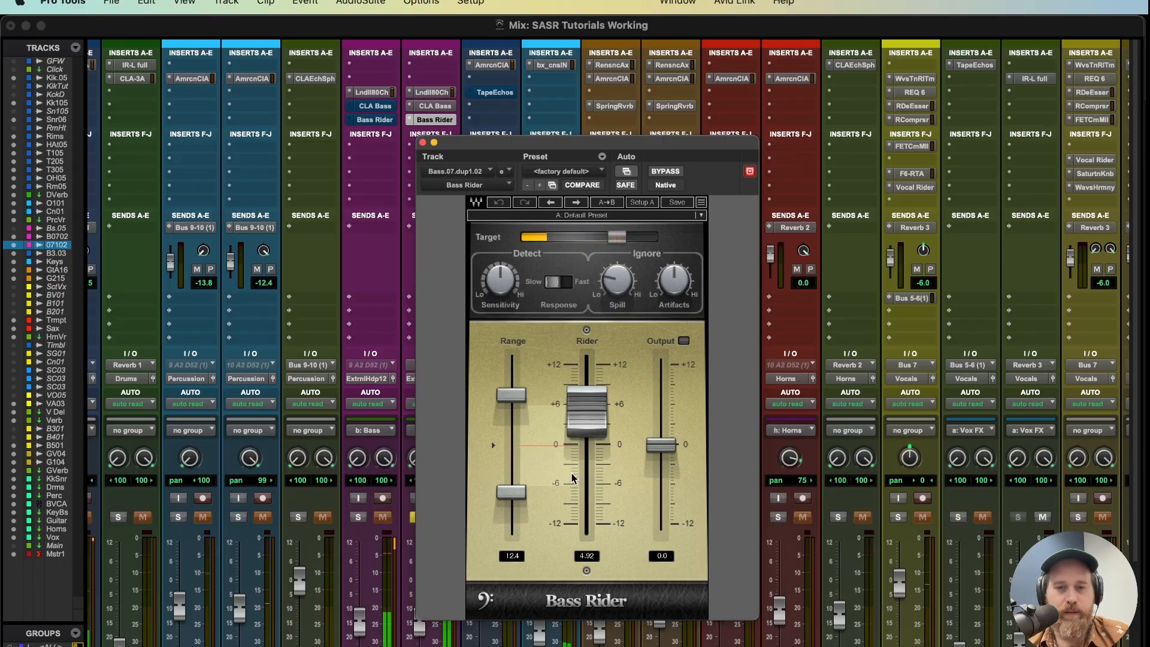
pyautogui.press('super+equal')
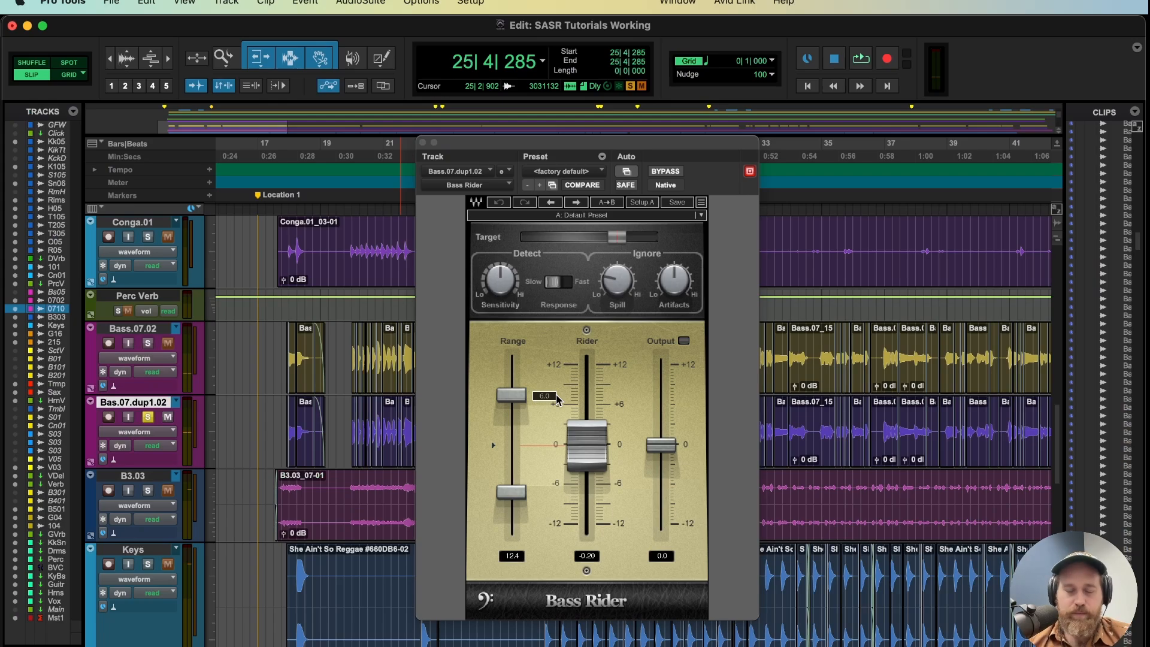
pyautogui.click(423, 142)
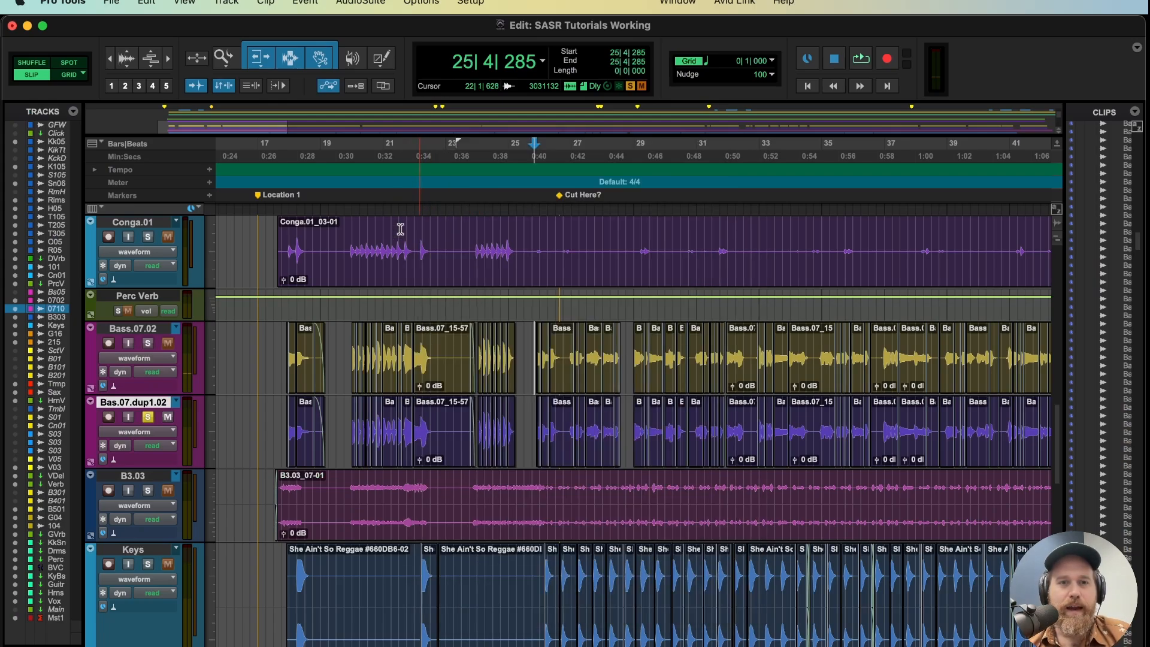
# Examine the clip waveforms of Bass.07.02 and its duplicate, both close up and across a longer stretch of the song
pyautogui.press('super+bracketright')
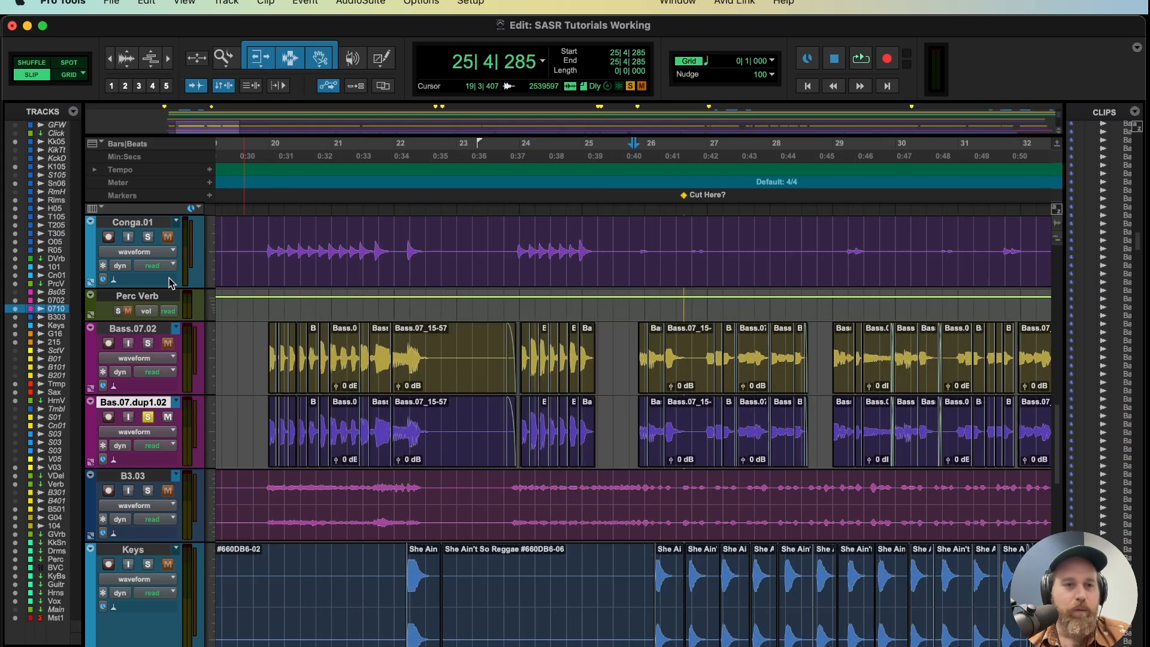
pyautogui.rightClick(153, 406)
pyautogui.click(134, 407)
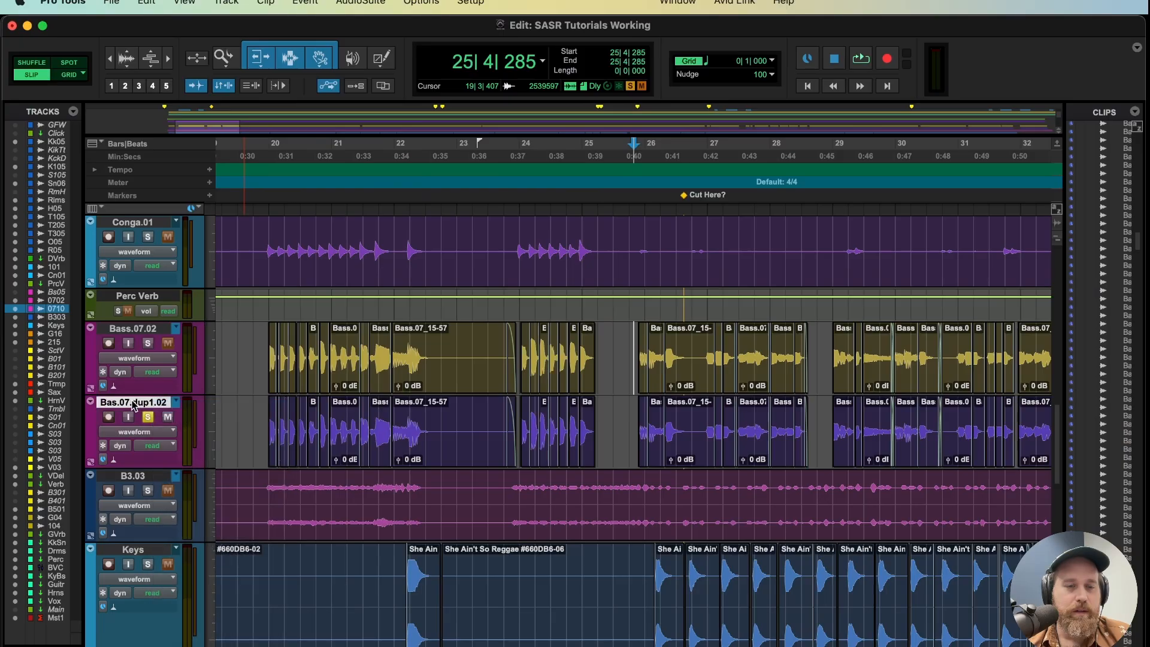
pyautogui.hscroll(-5, 257, 406)
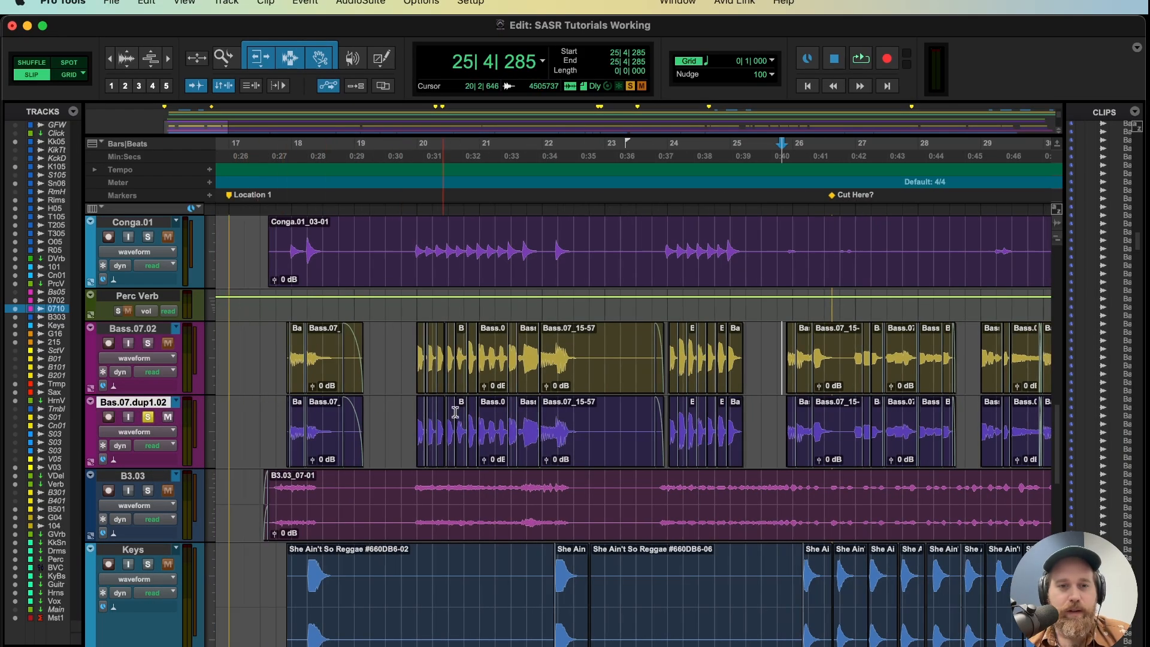
pyautogui.hscroll(2, 438, 439)
pyautogui.scroll(-3, 438, 439)
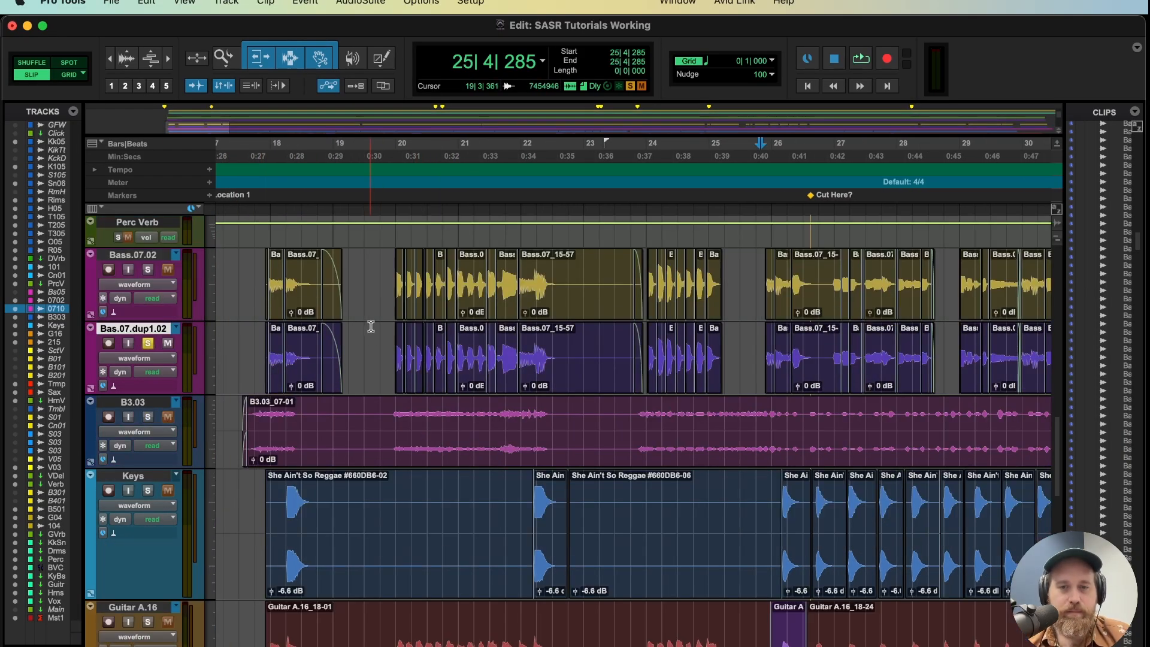
pyautogui.click(109, 58)
pyautogui.click(109, 58)
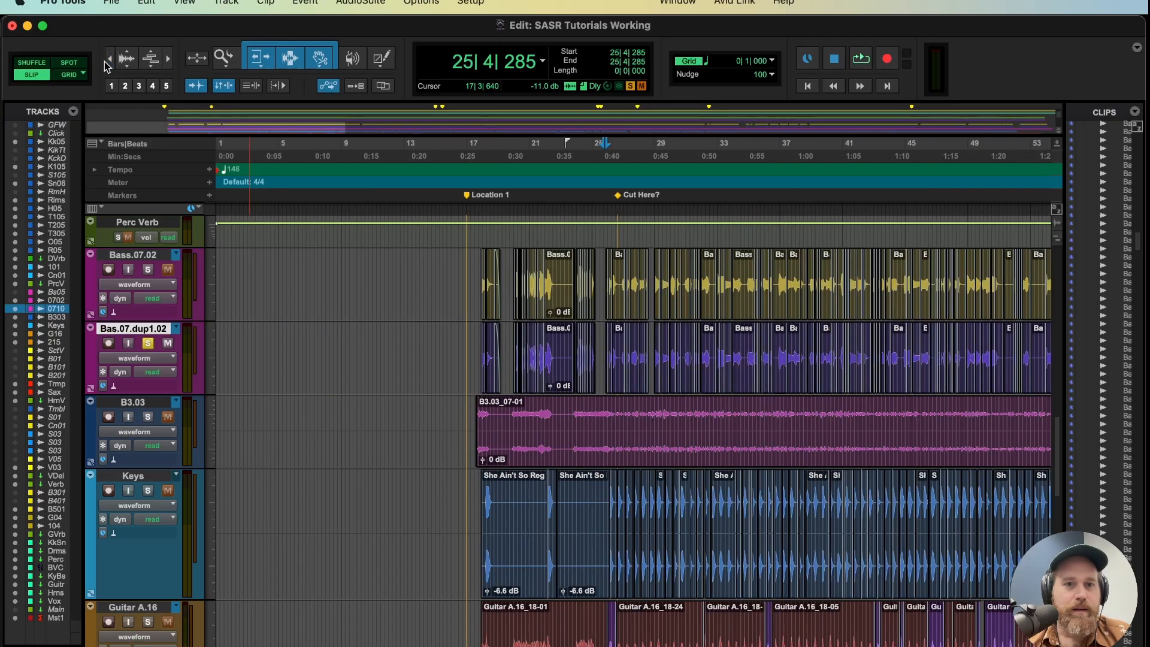
pyautogui.scroll(-1, 385, 261)
pyautogui.scroll(5, 385, 263)
pyautogui.hscroll(3, 385, 263)
pyautogui.scroll(-1, 385, 264)
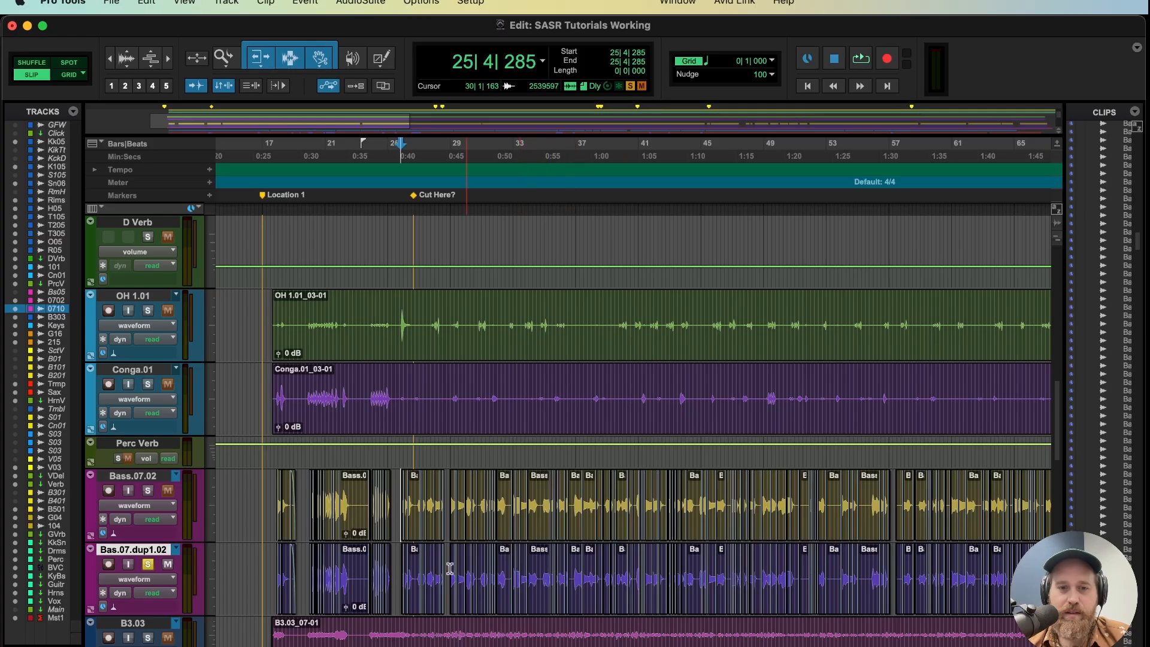
# Look over the drum and percussion track waveforms from the song's opening through to its end
pyautogui.scroll(5, 351, 424)
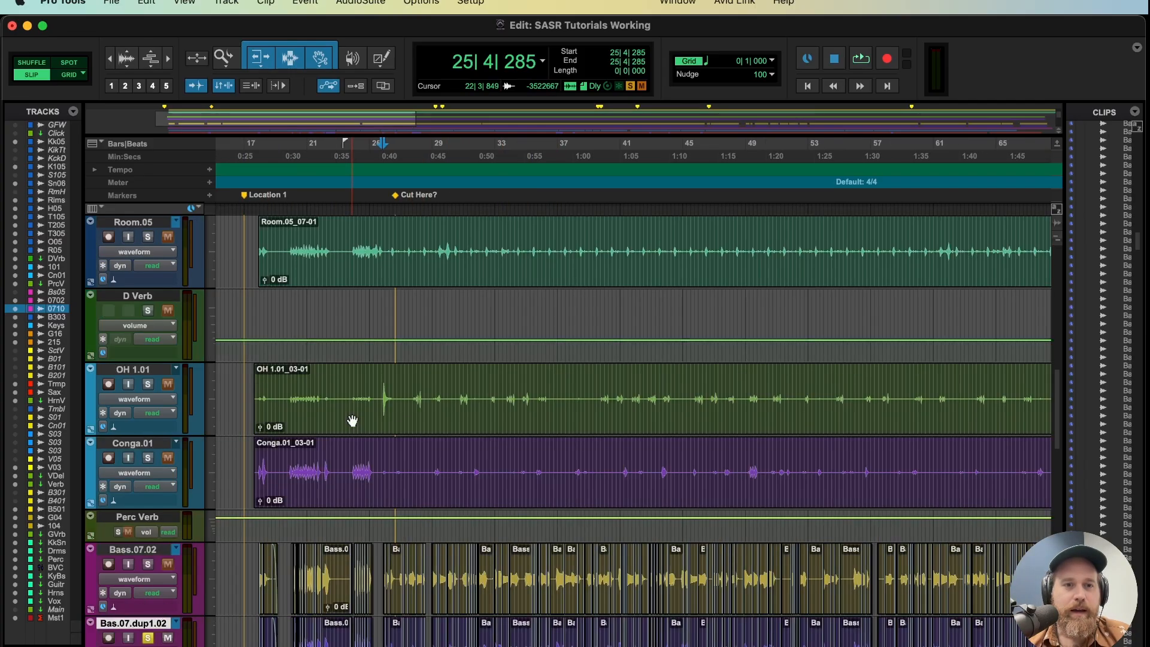
pyautogui.scroll(3, 436, 536)
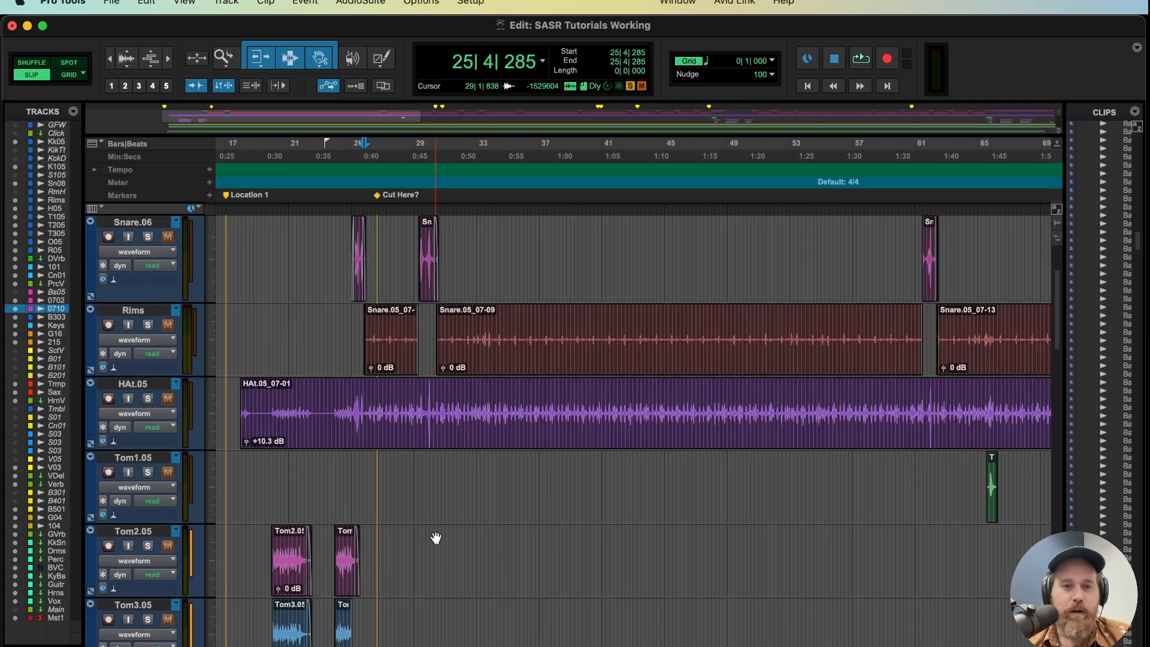
pyautogui.scroll(2, 398, 390)
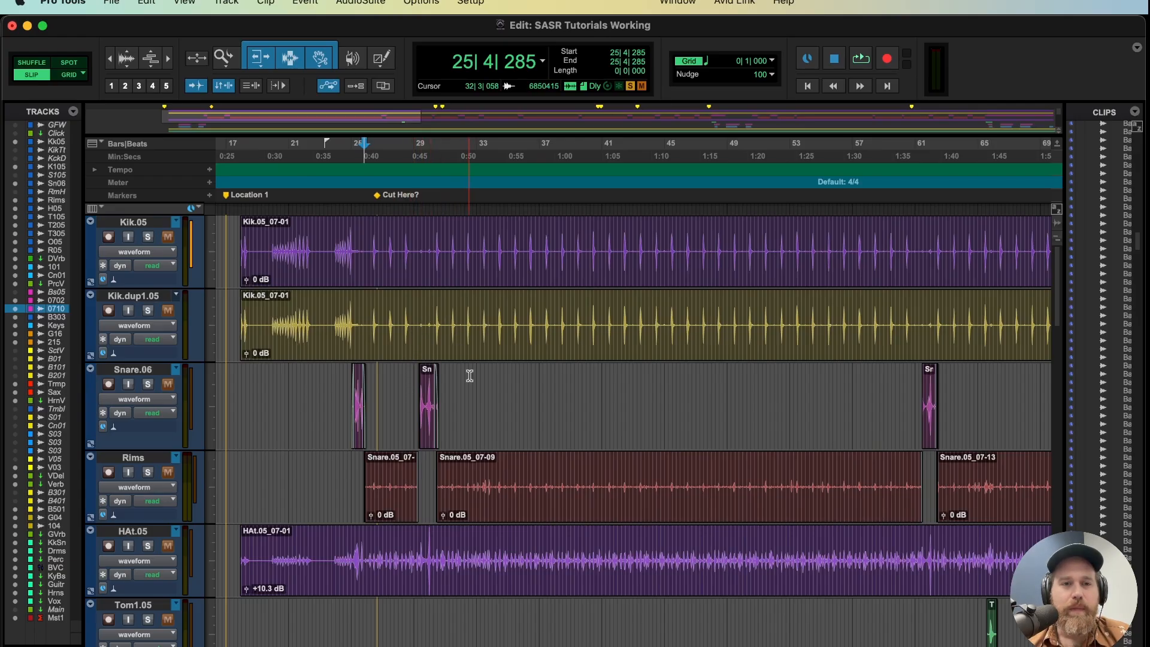
pyautogui.scroll(-5, 469, 375)
pyautogui.scroll(-3, 469, 376)
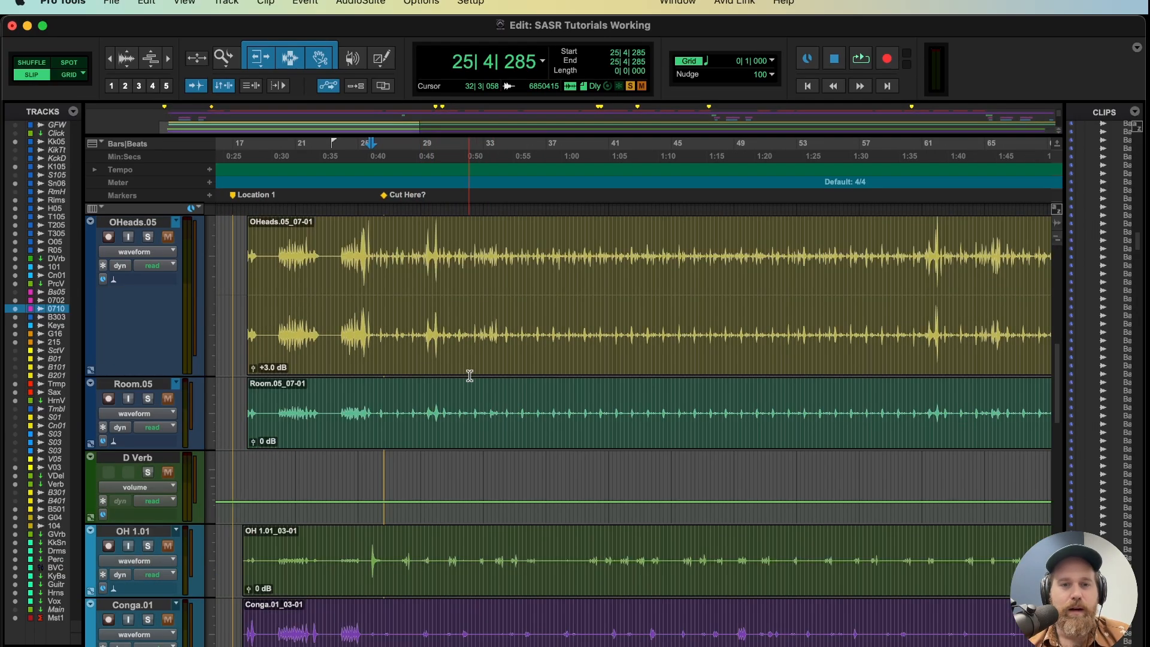
pyautogui.scroll(1, 474, 341)
pyautogui.hscroll(-1, 474, 340)
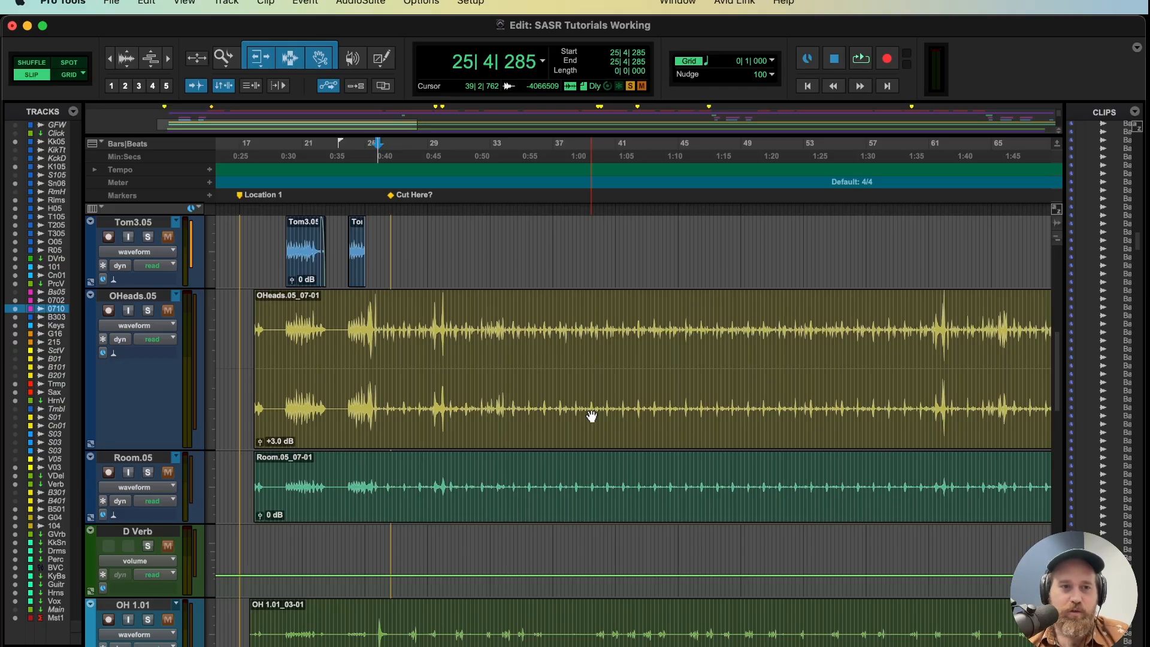
pyautogui.scroll(10, 592, 416)
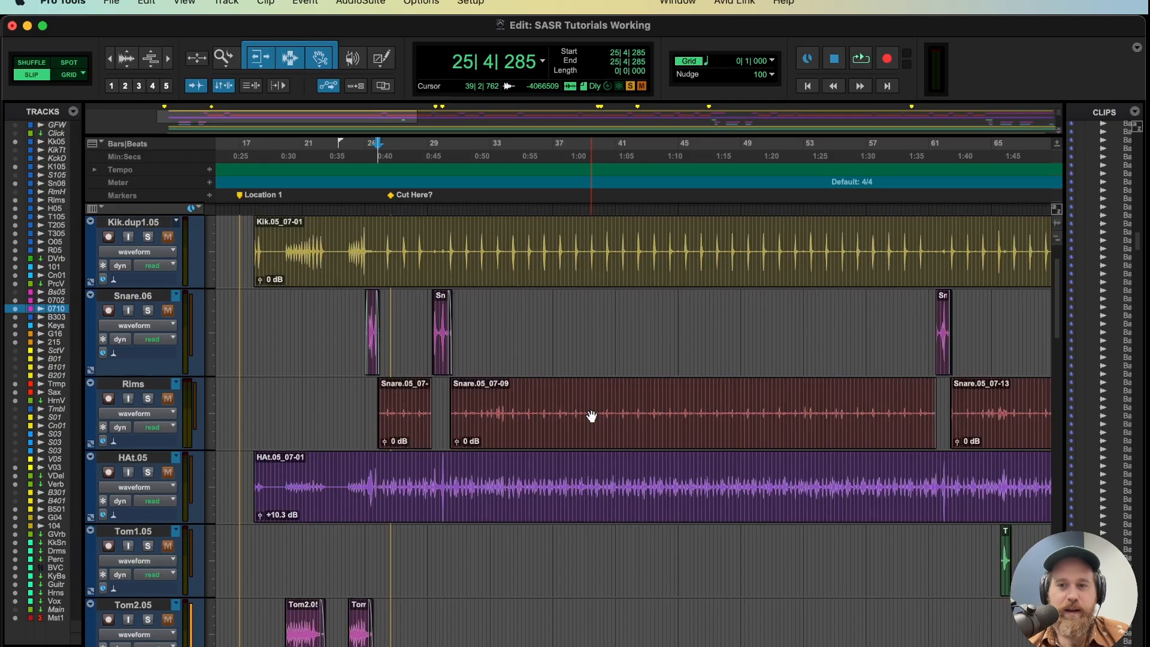
pyautogui.hscroll(15, 592, 416)
pyautogui.hscroll(20, 592, 415)
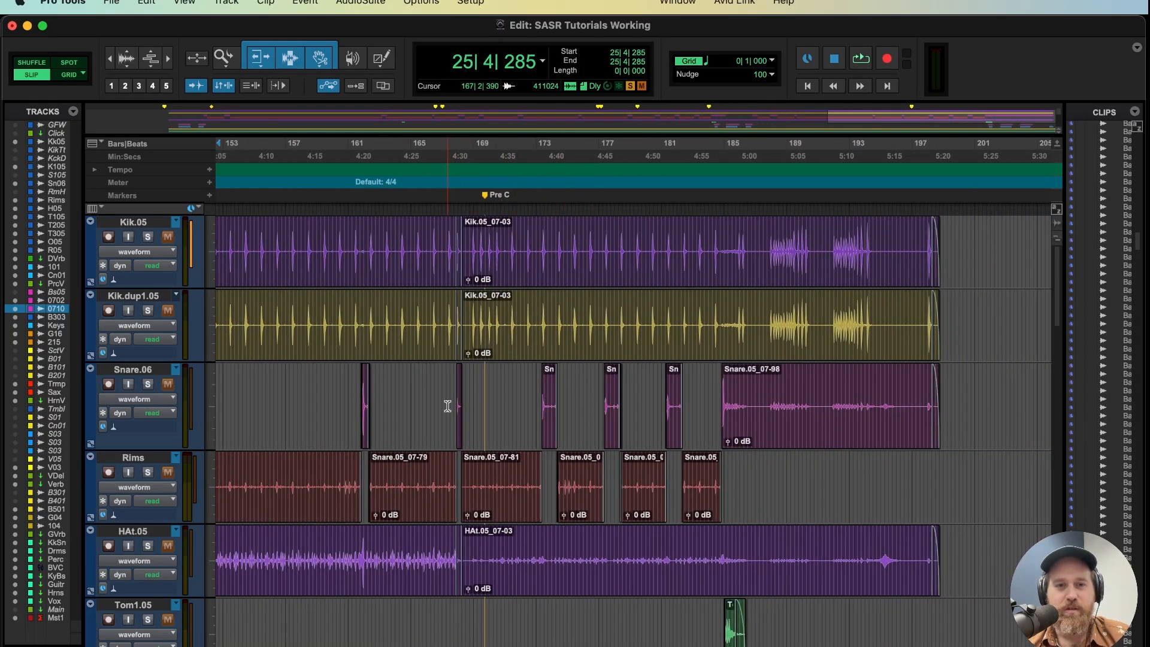
# Review the two bass tracks' waveforms from the later sections back to the beginning of the song
pyautogui.scroll(-10, 447, 406)
pyautogui.hscroll(-6, 447, 406)
pyautogui.hscroll(-8, 448, 406)
pyautogui.scroll(3, 447, 406)
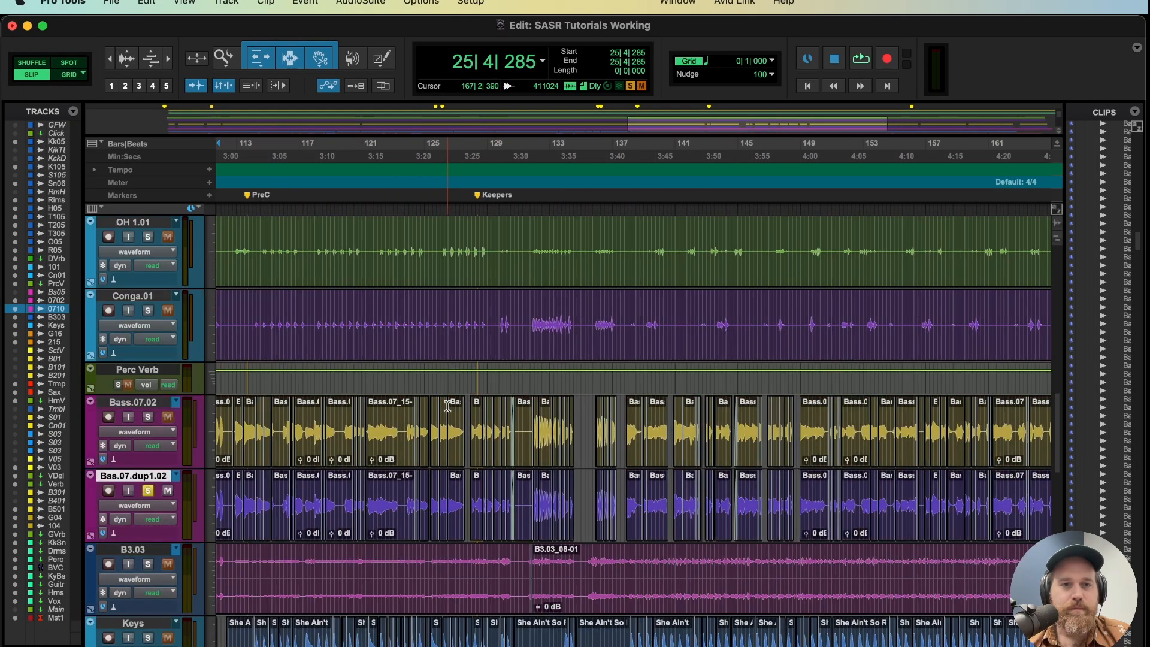
pyautogui.scroll(-1, 447, 406)
pyautogui.hscroll(-15, 448, 406)
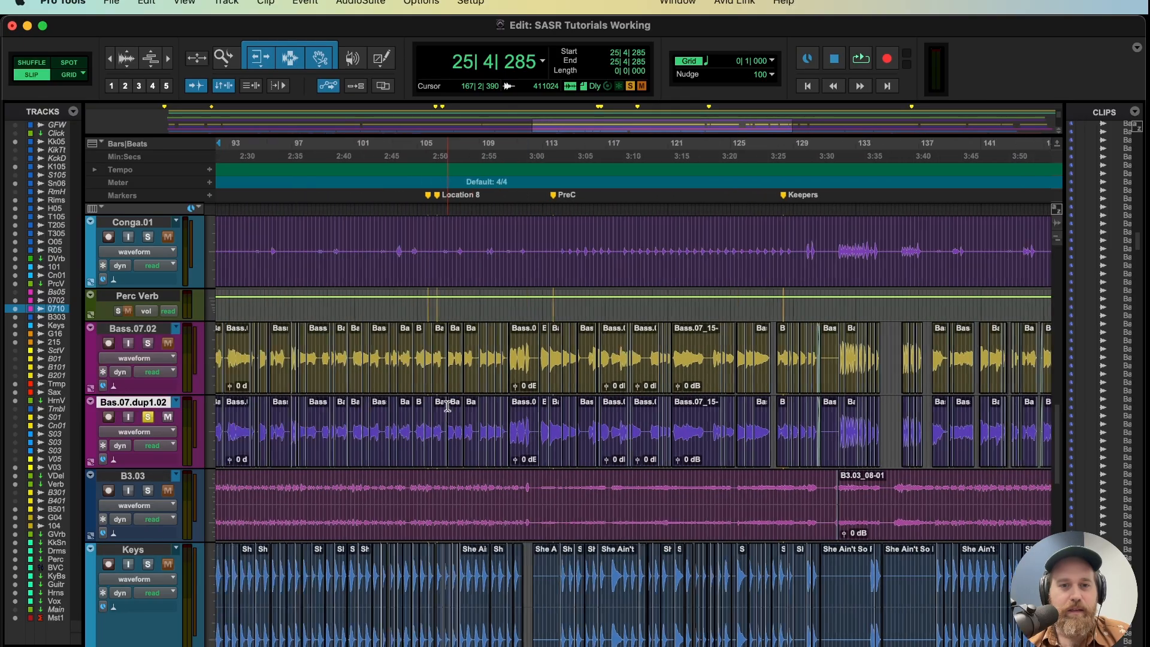
pyautogui.scroll(-1, 448, 406)
pyautogui.scroll(1, 447, 406)
pyautogui.hscroll(-8, 447, 406)
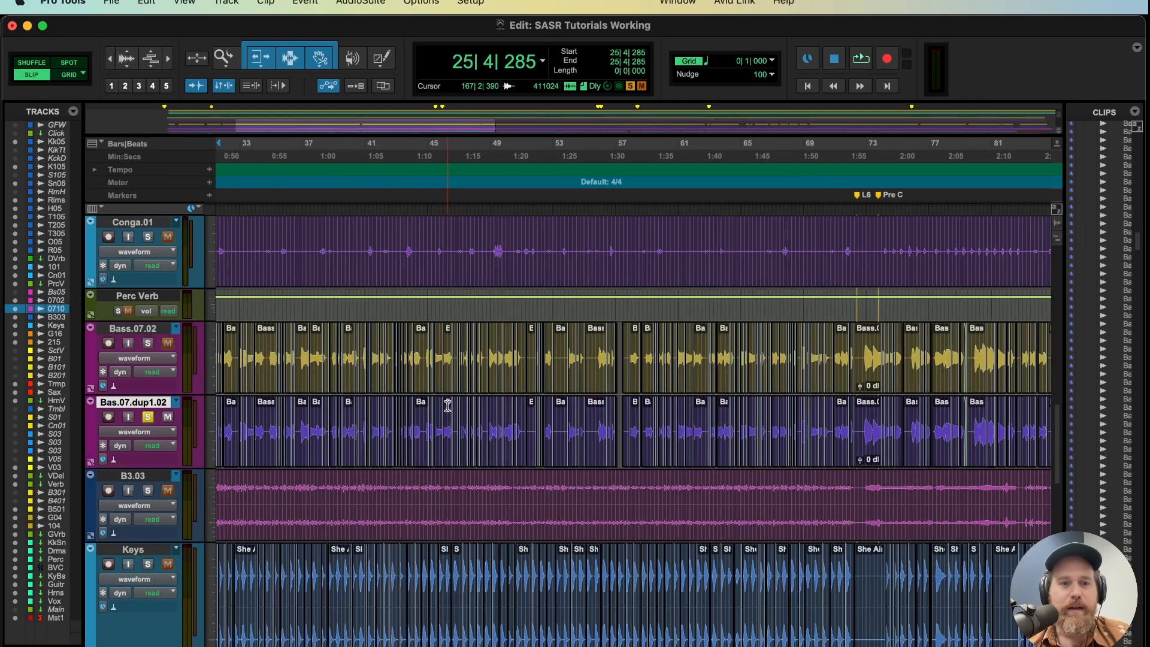
pyautogui.hscroll(1, 448, 406)
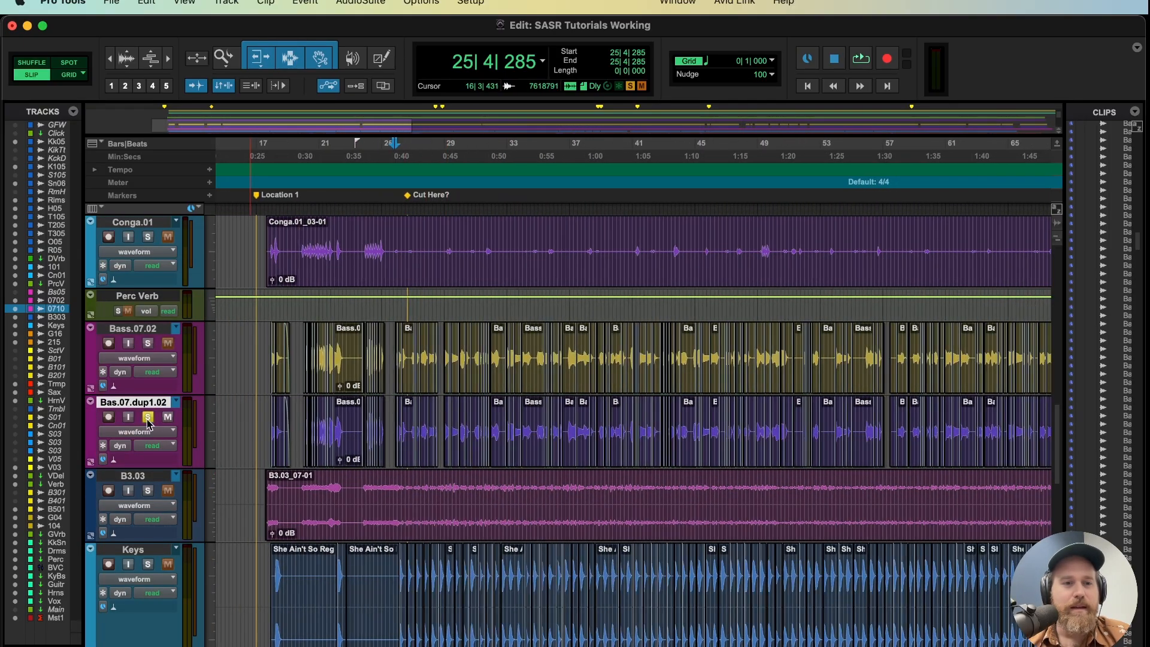
# Place the edit cursor at 17|4|657 at the start of the duplicated bass track's first clip, staying in the Edit window
pyautogui.click(249, 418)
pyautogui.click(271, 427)
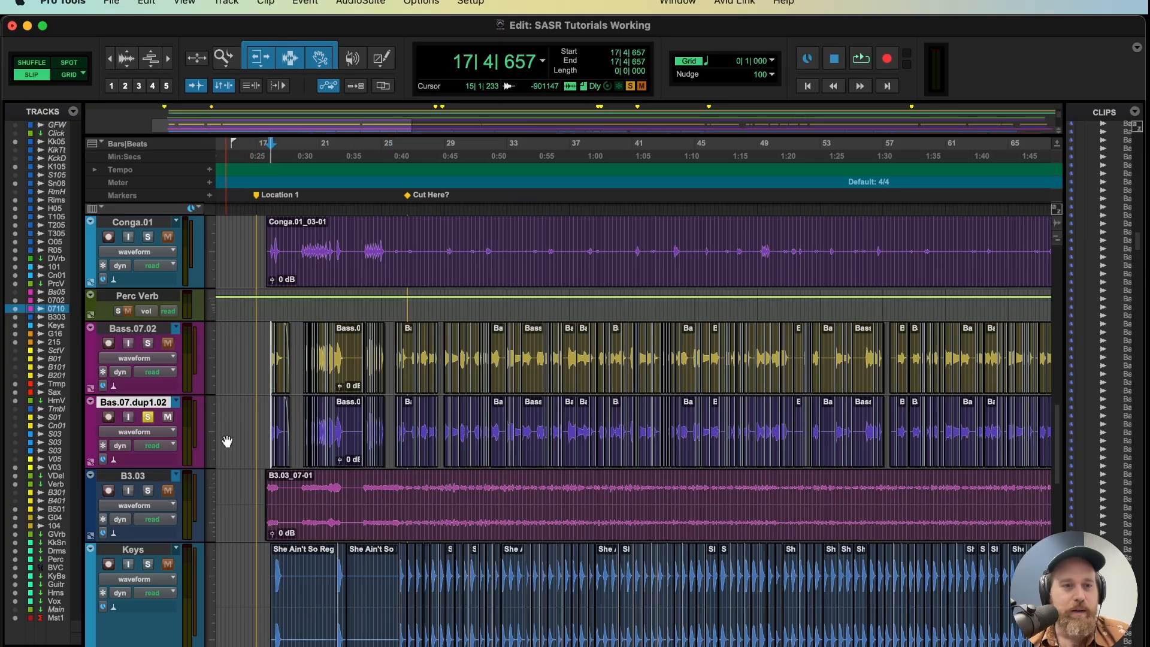
pyautogui.press('super+equal')
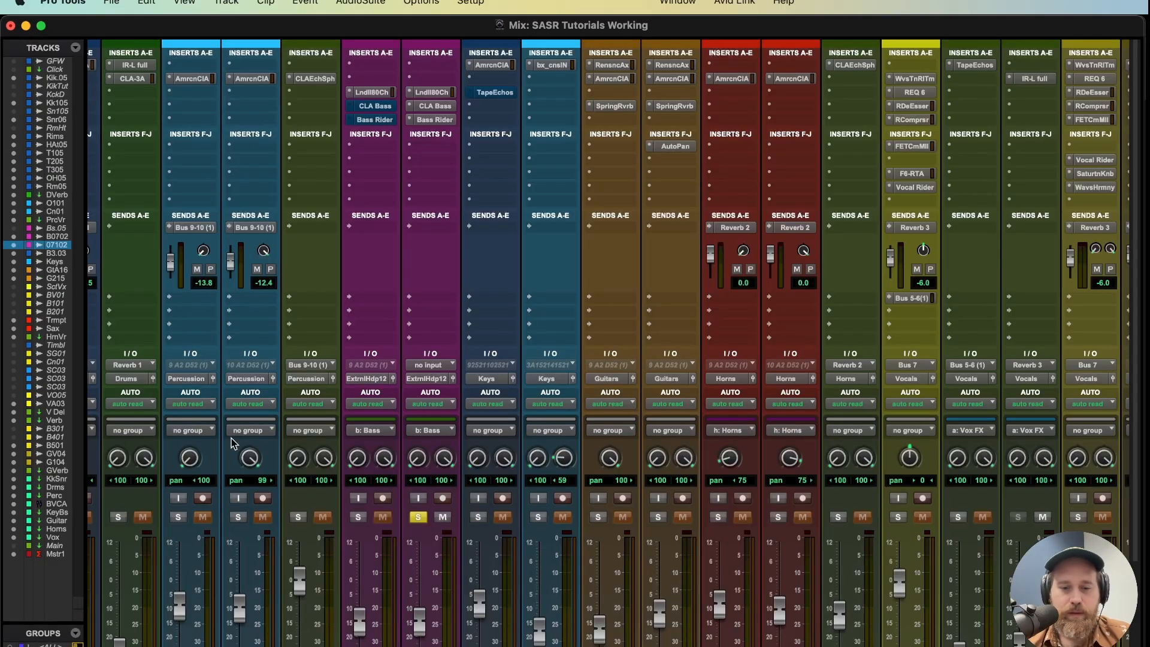
pyautogui.press('super+equal')
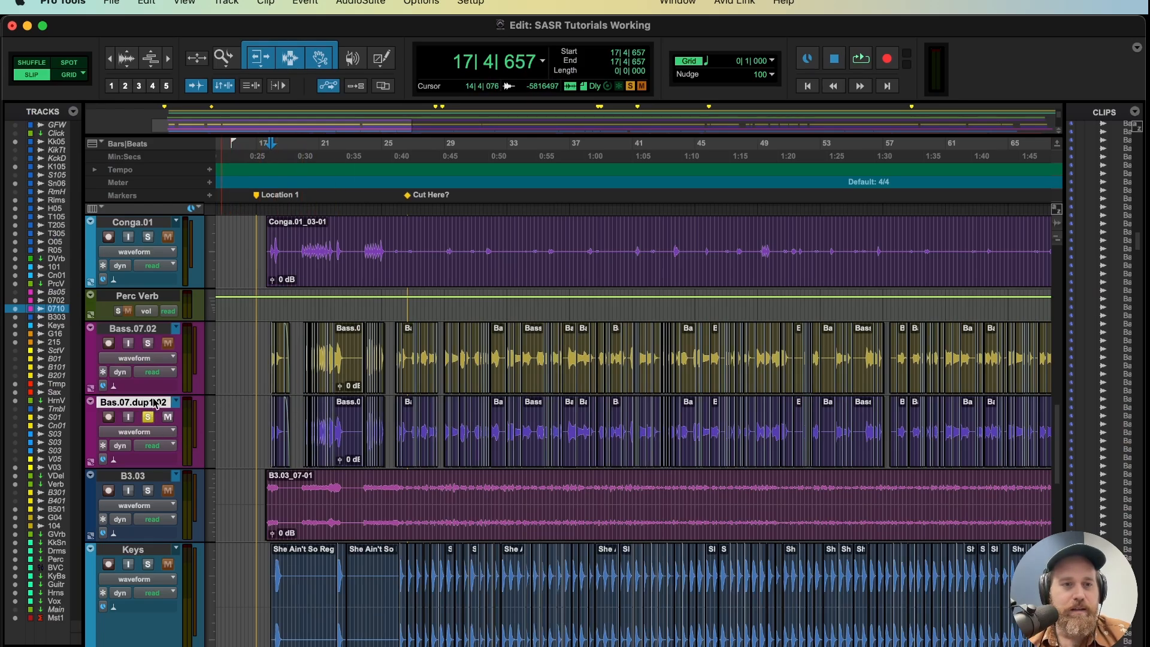
# Move Bas.07.dup1.02 directly below Kik.dup1.05 and Rims directly below the bass, and enlarge the audio waveforms vertically
pyautogui.moveTo(157, 406); pyautogui.dragTo(195, 361)
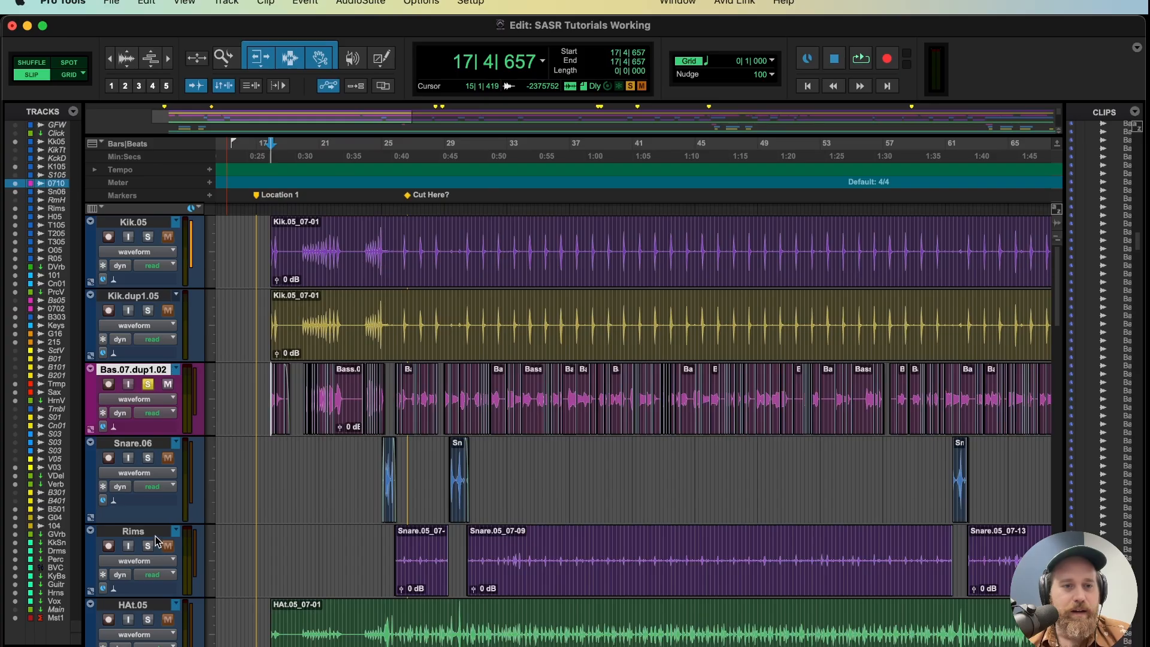
pyautogui.moveTo(141, 531); pyautogui.dragTo(141, 434)
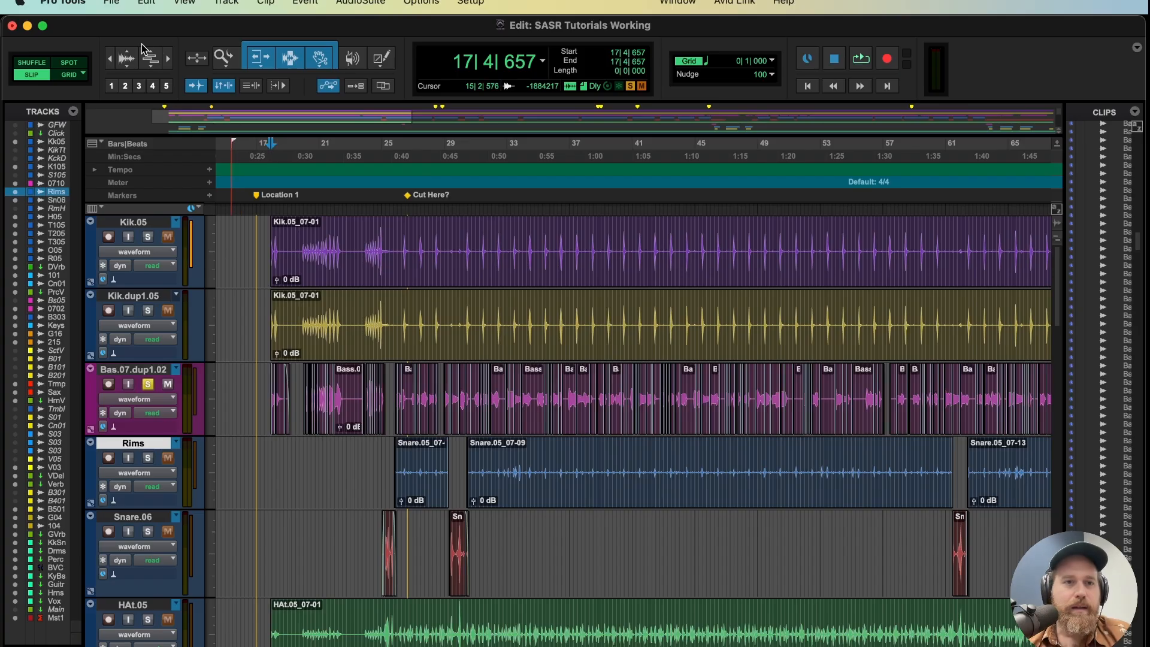
pyautogui.click(126, 54)
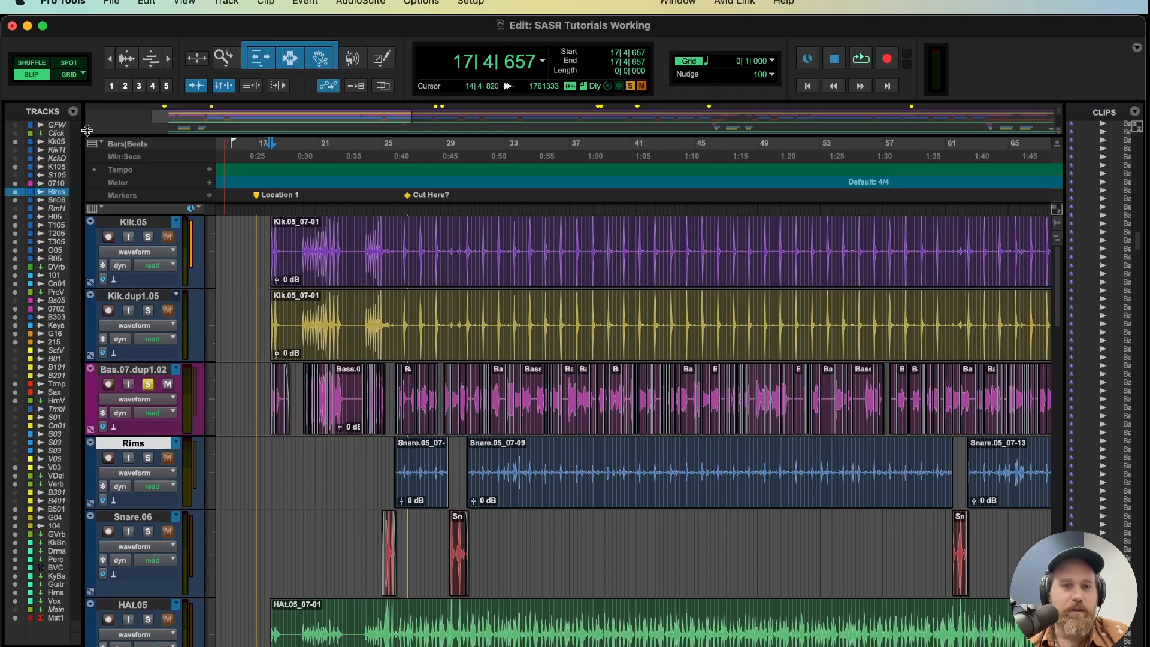
# Set the grid value to 1/8 note and bring the opening kick and bass hits around bar 18 into close view
pyautogui.click(167, 59)
pyautogui.click(167, 59)
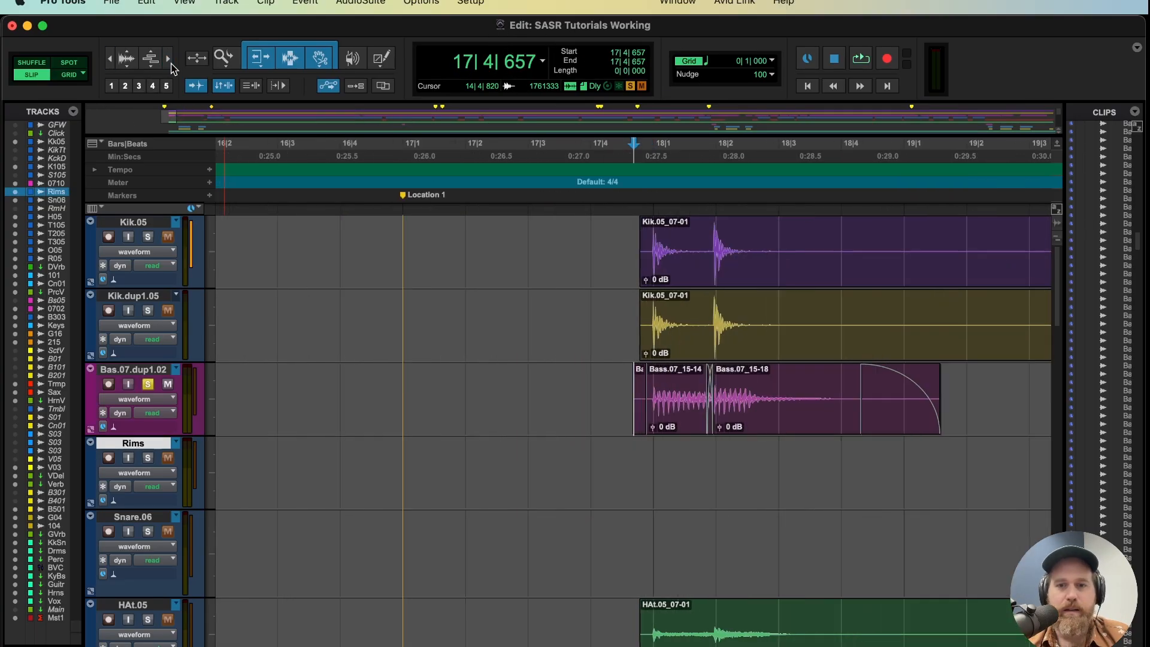
pyautogui.click(776, 305)
pyautogui.hscroll(4, 771, 297)
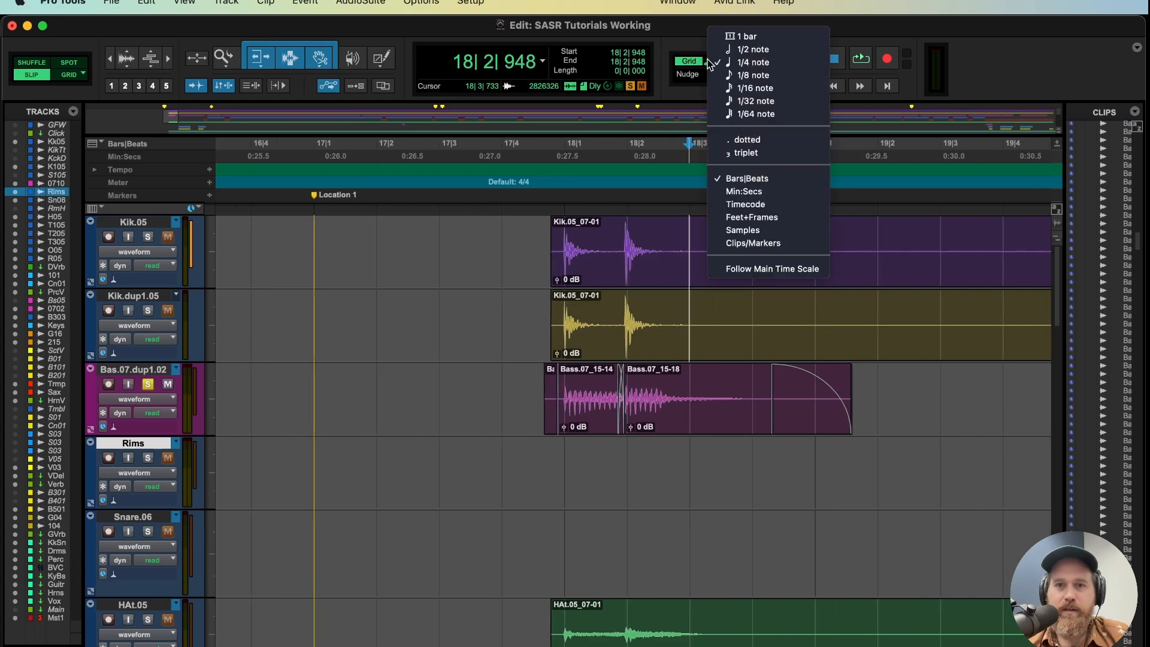
pyautogui.click(753, 75)
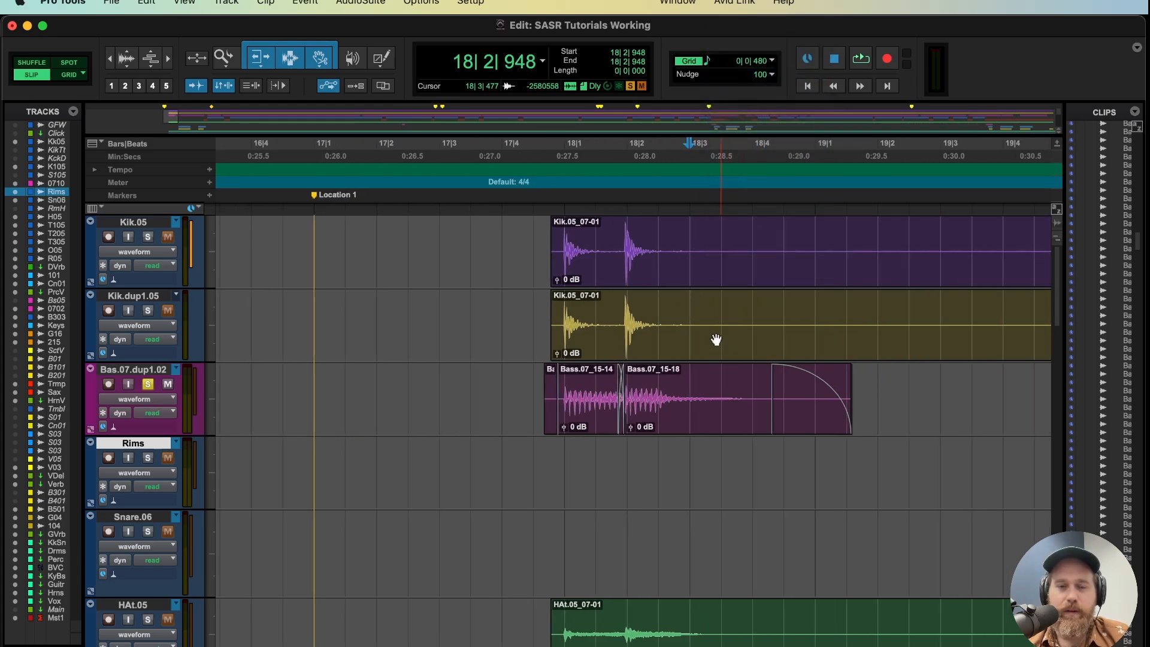
pyautogui.hscroll(5, 714, 336)
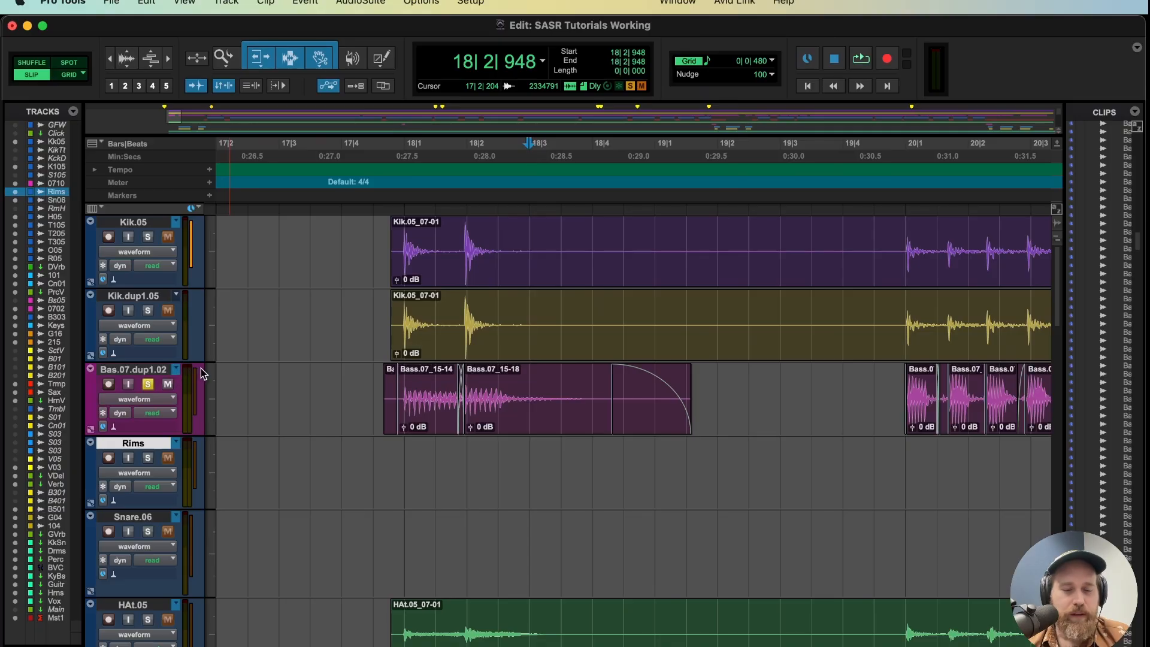
# Switch the duplicated bass track to playlist Bass.06.1.dup1.02 and place the edit cursor at 18|1|116, at the first note
pyautogui.click(177, 369)
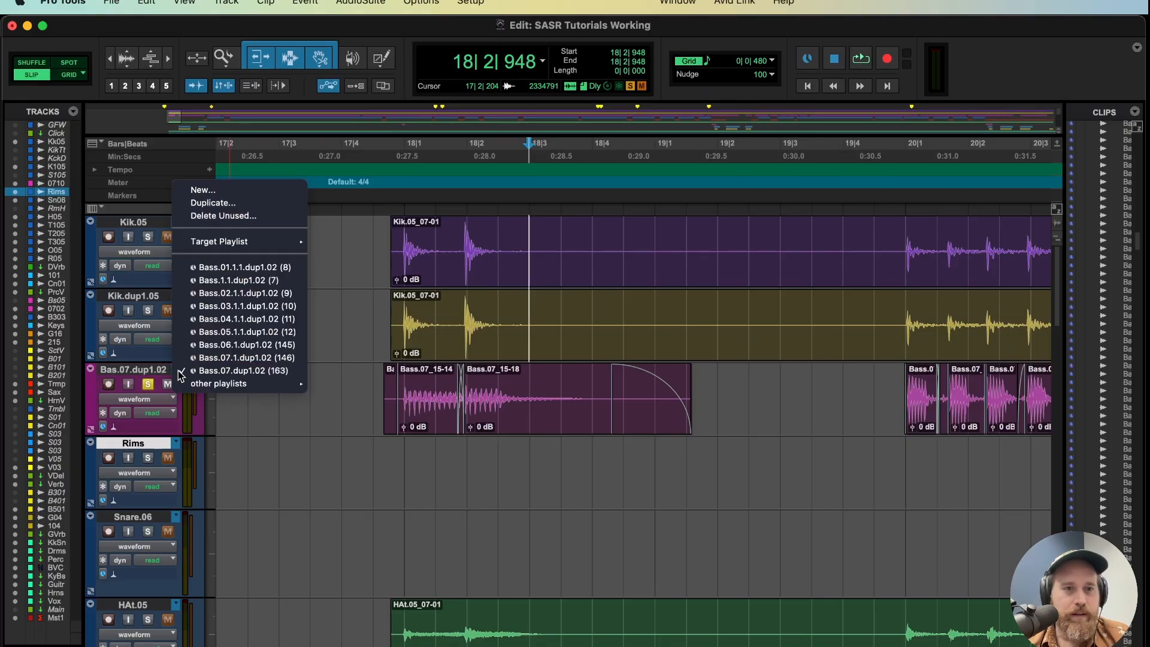
pyautogui.click(264, 345)
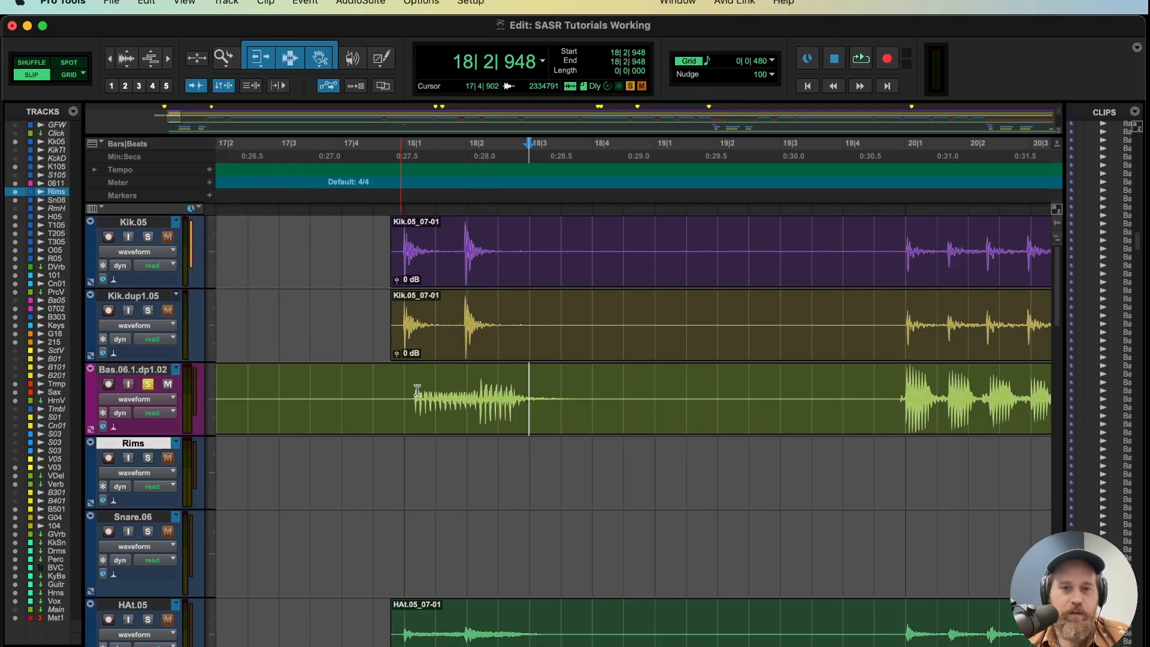
pyautogui.hscroll(2, 474, 383)
pyautogui.click(376, 394)
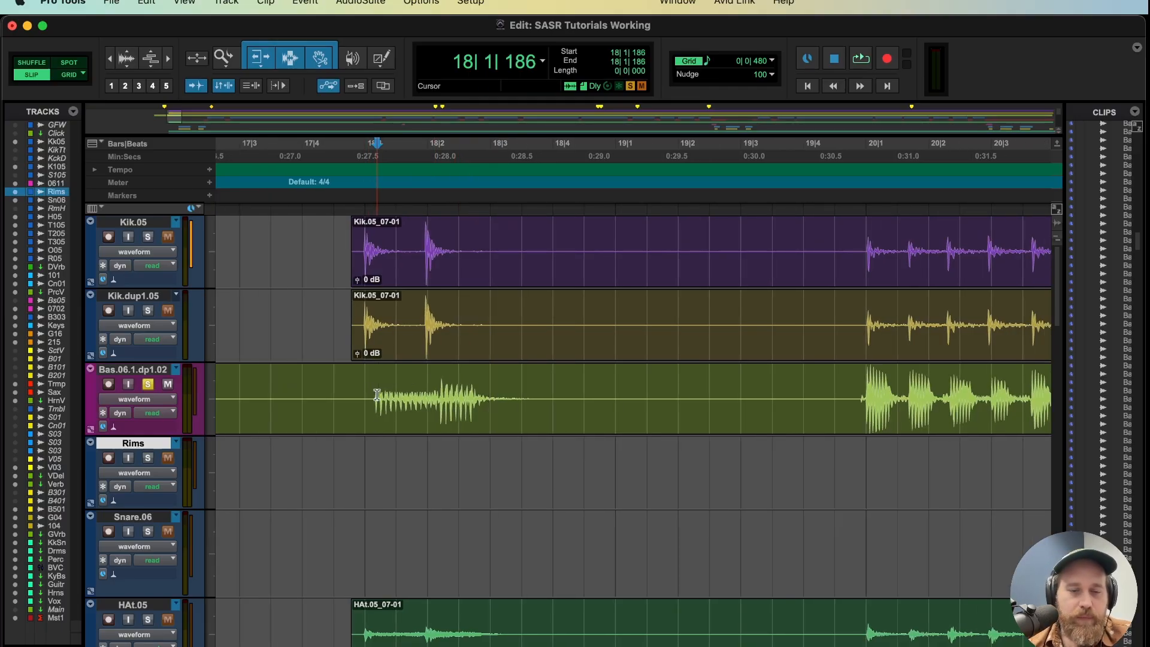
pyautogui.click(372, 395)
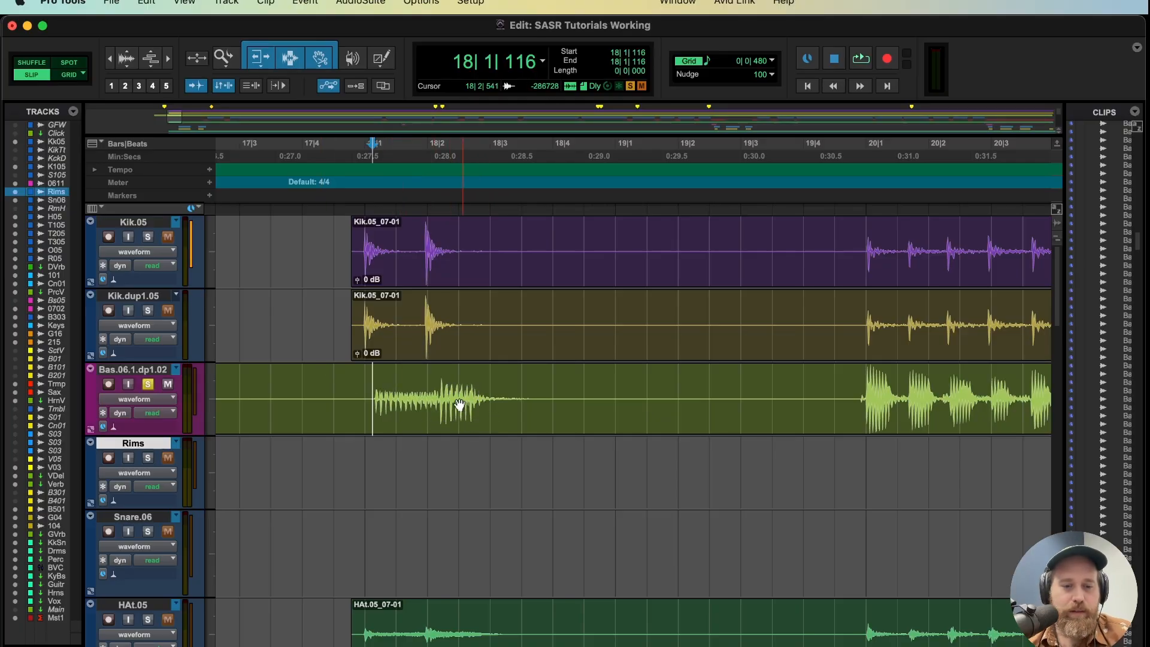
# Separate the two opening bass notes into clips, shift them earlier onto the bar 18 kick hits, and crossfade between them
pyautogui.press('super+e')
pyautogui.click(542, 383)
pyautogui.press('super+e')
pyautogui.moveTo(444, 431); pyautogui.dragTo(418, 428)
pyautogui.click(430, 390)
pyautogui.press('super+e')
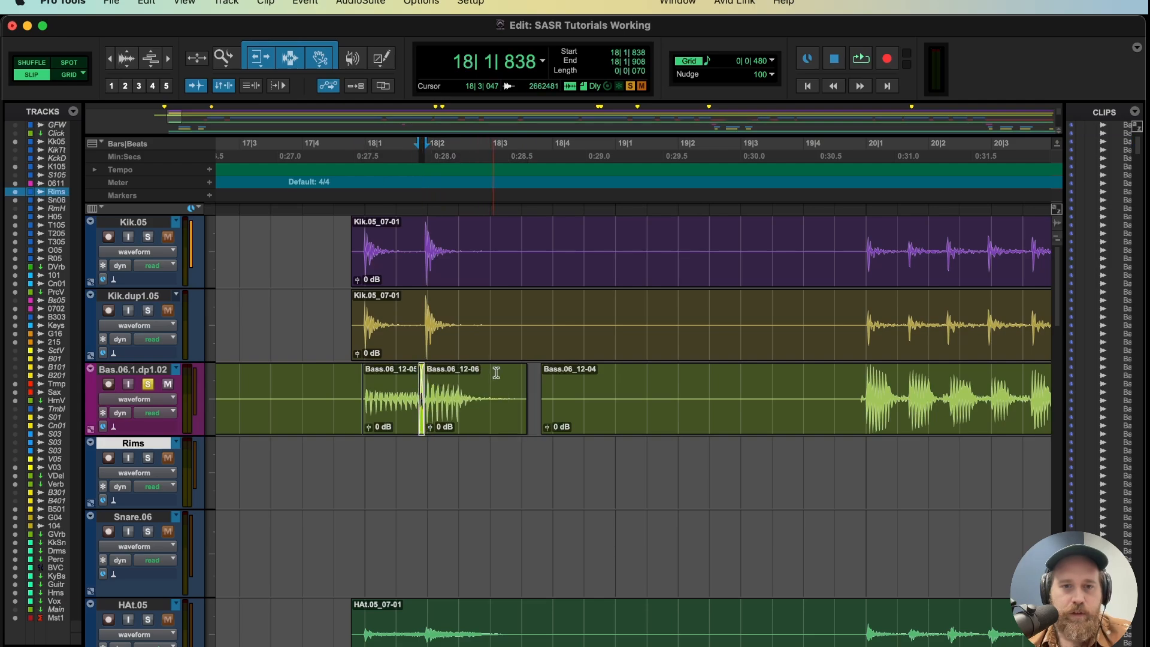
# Delete the silent clip before the first bass note and fade the outer edges of the two shifted note clips
pyautogui.moveTo(527, 371); pyautogui.dragTo(500, 370)
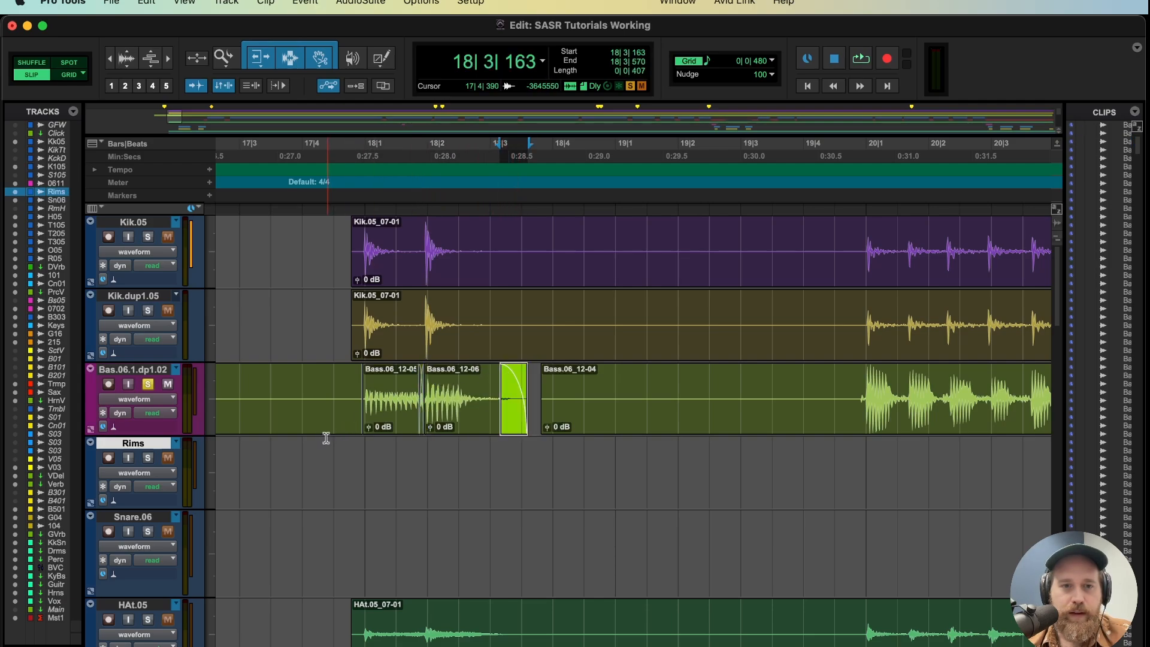
pyautogui.click(326, 431)
pyautogui.press('Delete')
pyautogui.click(364, 372)
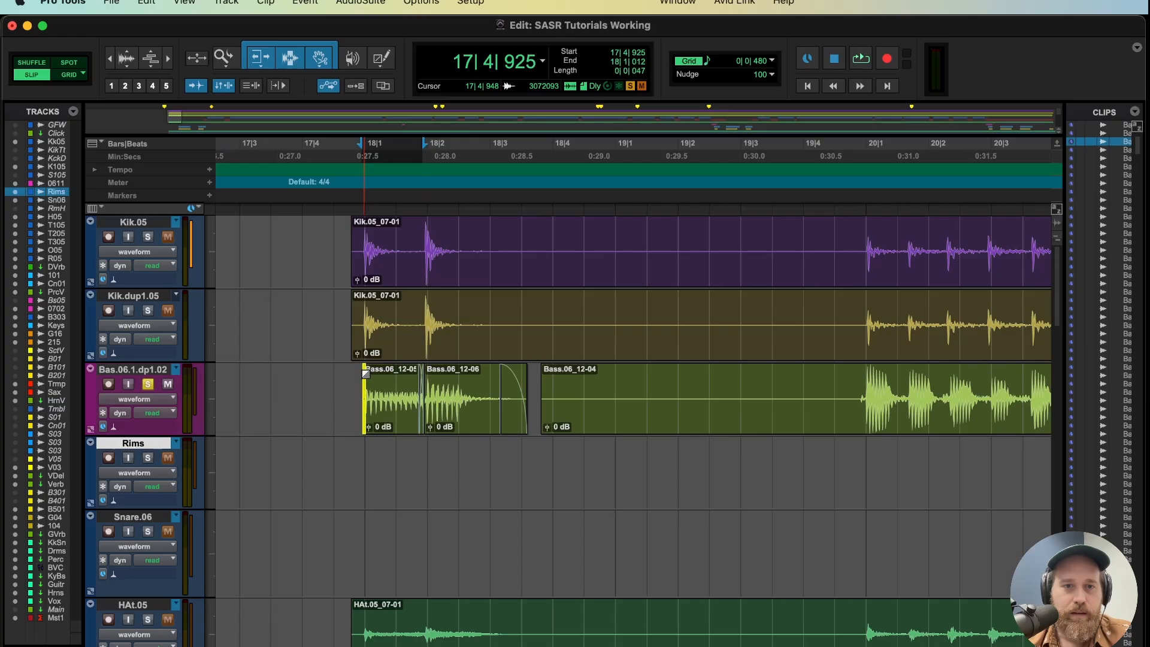
# Separate the bass note near 20|2|308 into its own clip by cutting before its attack and after its tail
pyautogui.hscroll(10, 637, 418)
pyautogui.hscroll(2, 636, 422)
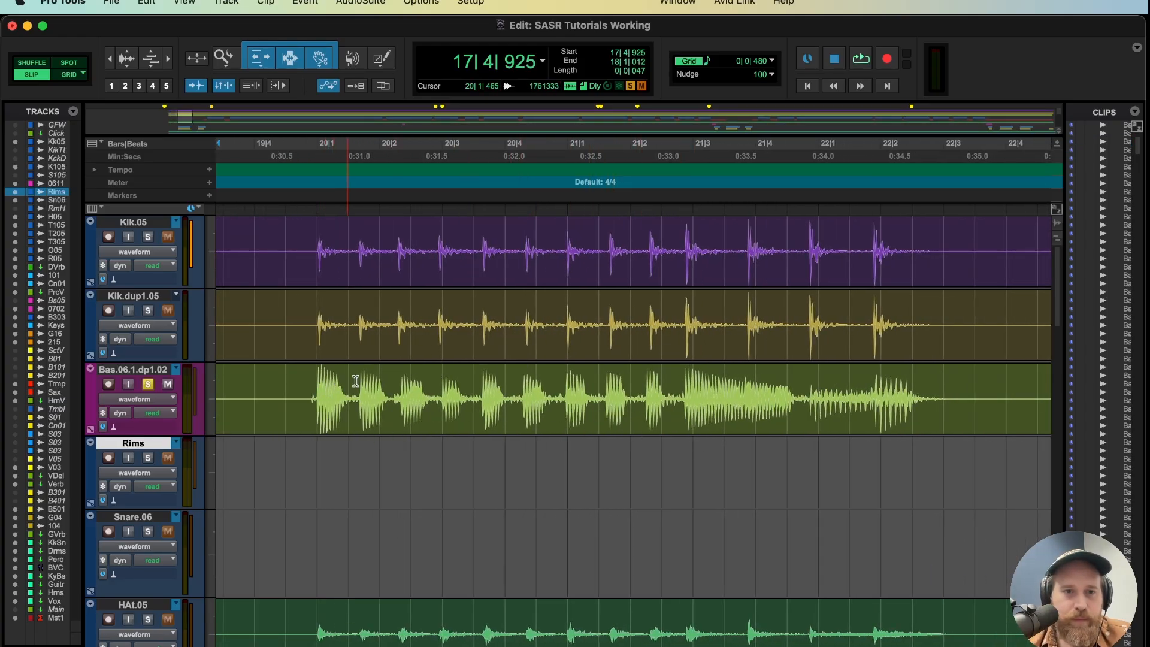
pyautogui.click(399, 396)
pyautogui.click(168, 58)
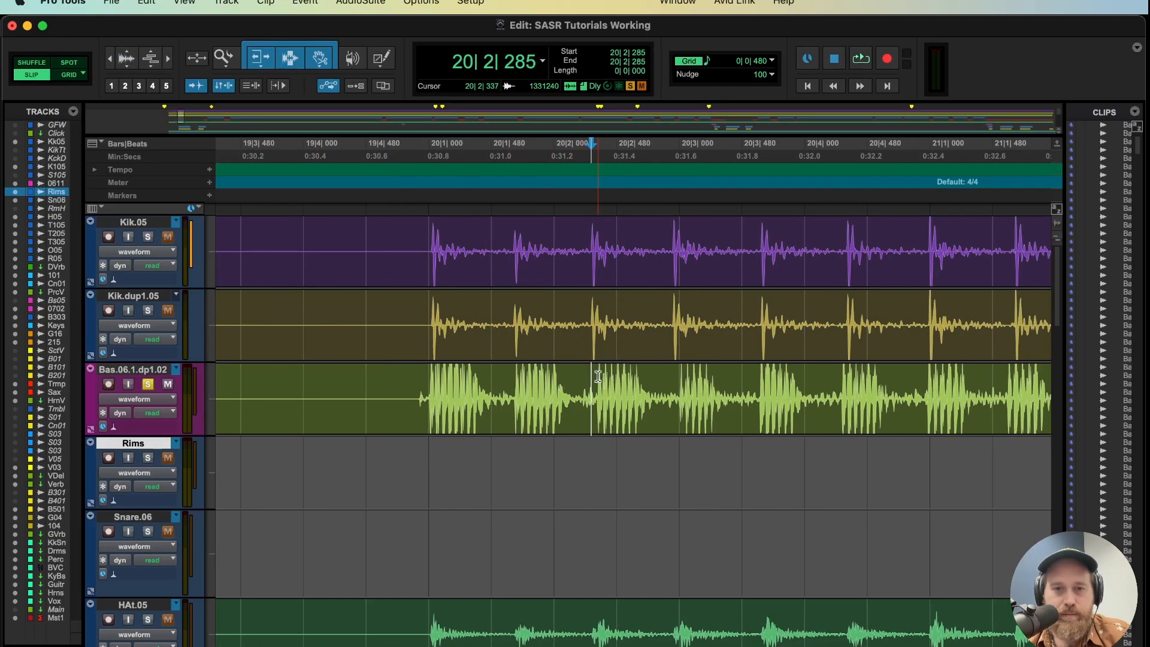
pyautogui.press('super+e')
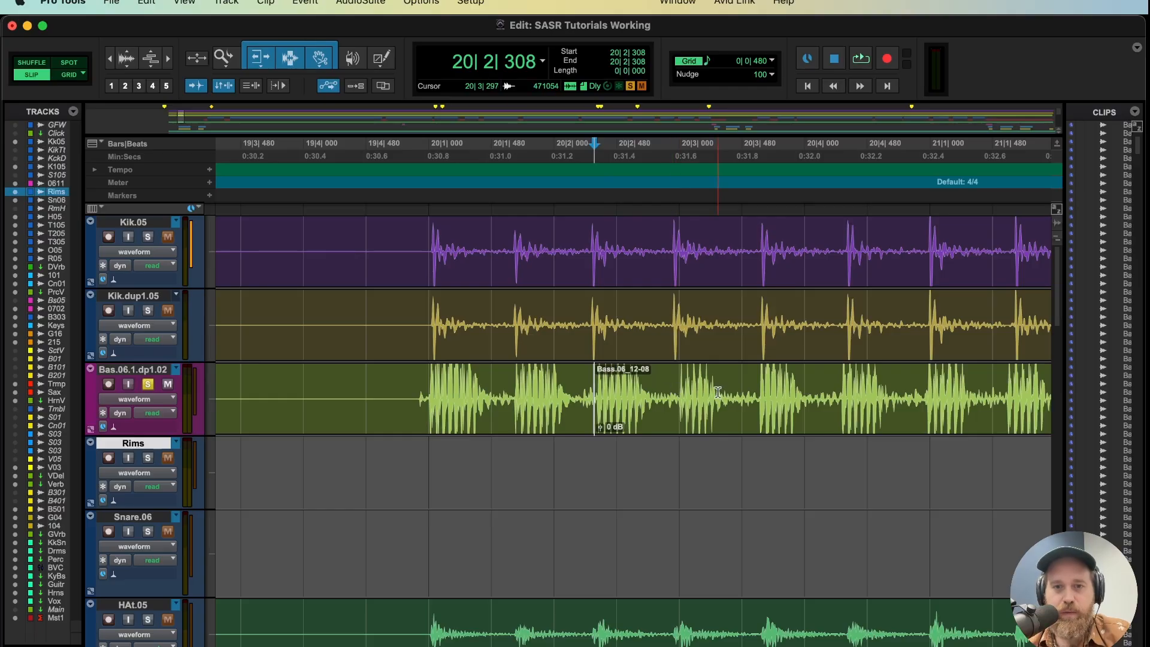
pyautogui.click(750, 388)
pyautogui.press('super+e')
# Shift the separated bar 20 bass note slightly earlier to match its kick hit, and crossfade both edges
pyautogui.click(707, 419)
pyautogui.moveTo(707, 419); pyautogui.dragTo(742, 439)
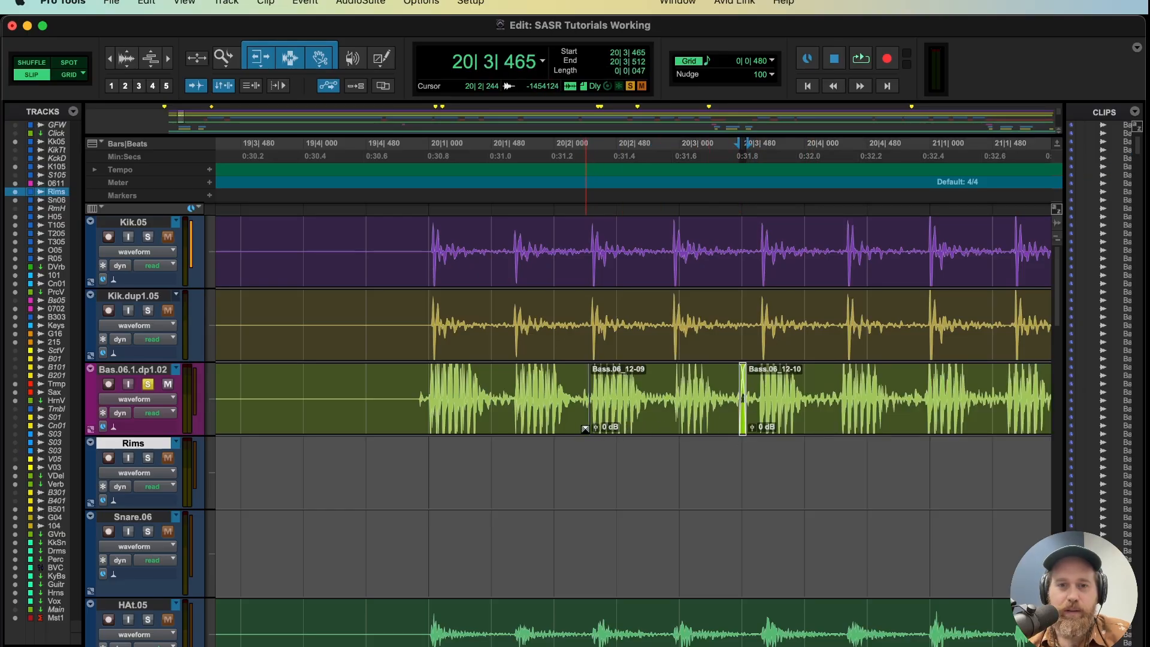
pyautogui.moveTo(585, 428); pyautogui.dragTo(587, 428)
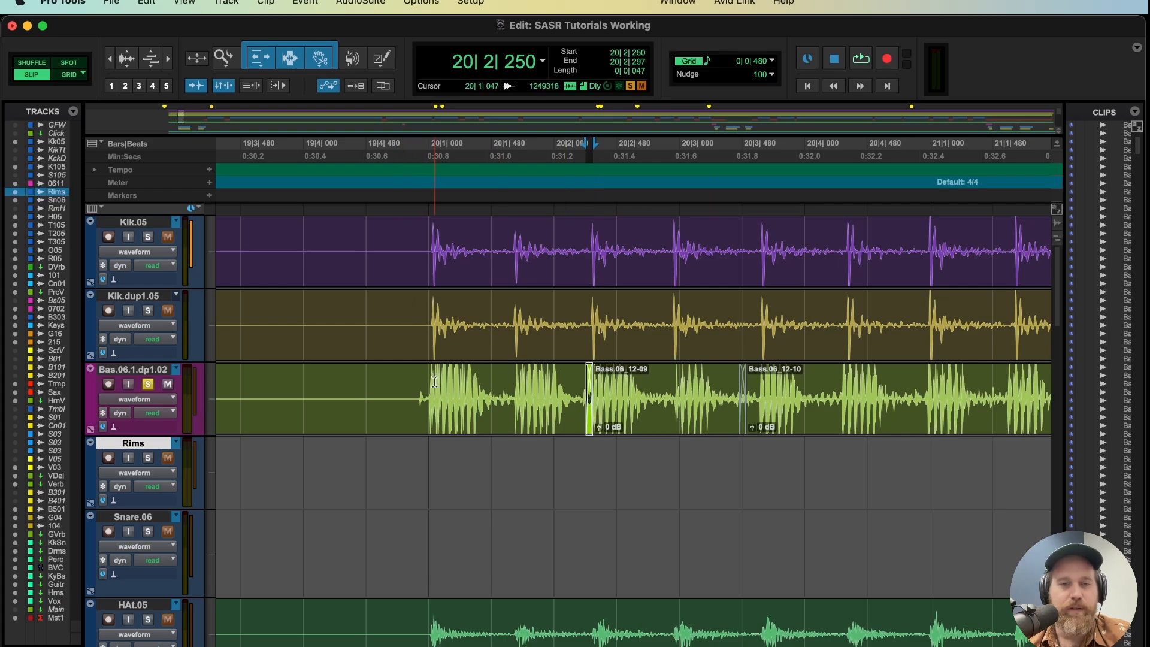
# Compare the bass notes with the kick hits from bar 20 through to the phrase starting at bar 24
pyautogui.click(393, 375)
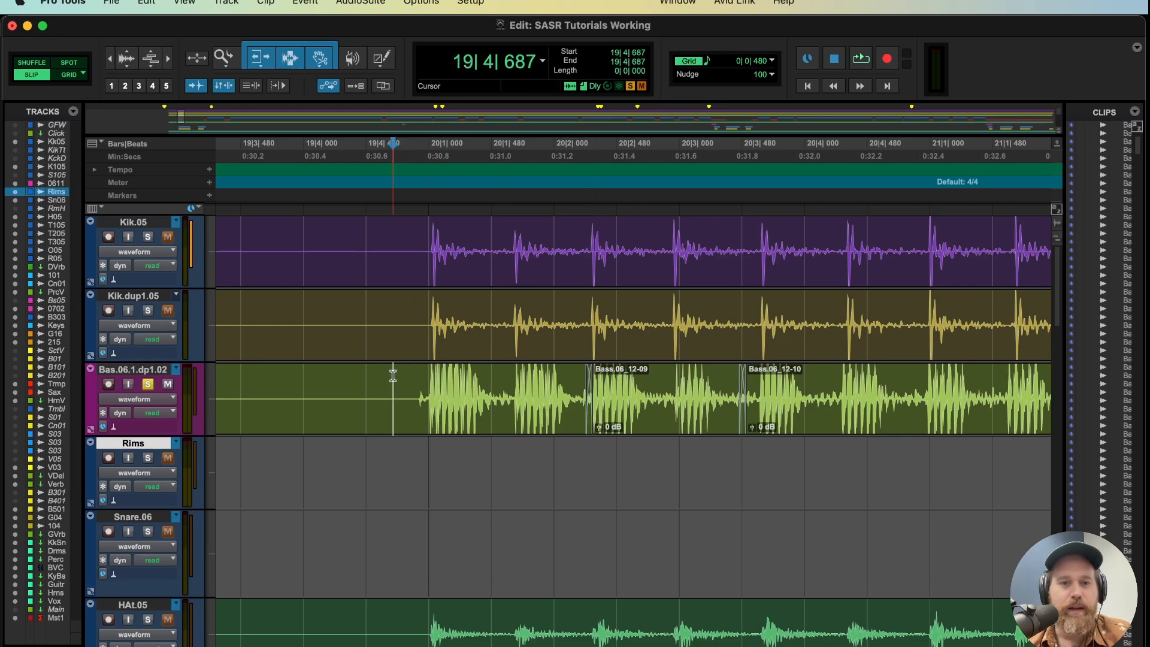
pyautogui.click(108, 59)
pyautogui.hscroll(4, 450, 331)
pyautogui.scroll(-1, 451, 331)
pyautogui.scroll(1, 450, 332)
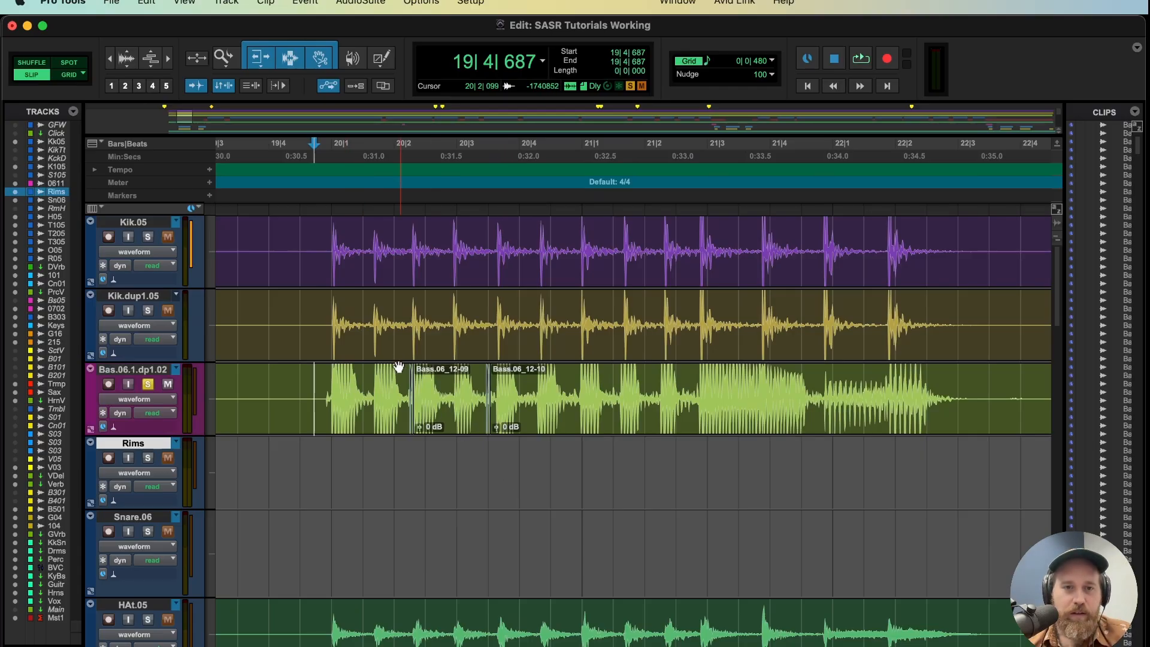
pyautogui.hscroll(6, 482, 390)
pyautogui.scroll(-1, 482, 390)
pyautogui.hscroll(4, 482, 390)
# Solo Kik.dup1.05 alongside the bass and place the edit cursor at 23|4|442, just before the bar 24 phrase
pyautogui.click(574, 307)
pyautogui.click(168, 59)
pyautogui.click(168, 60)
pyautogui.hscroll(3, 464, 259)
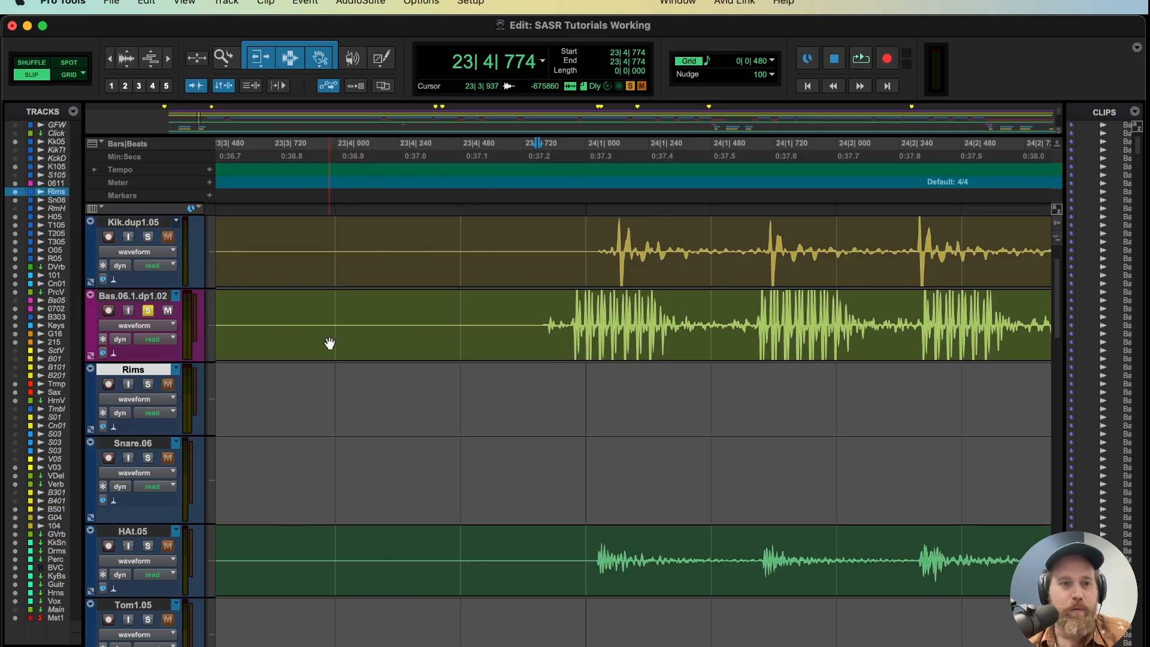
pyautogui.click(148, 236)
pyautogui.click(450, 305)
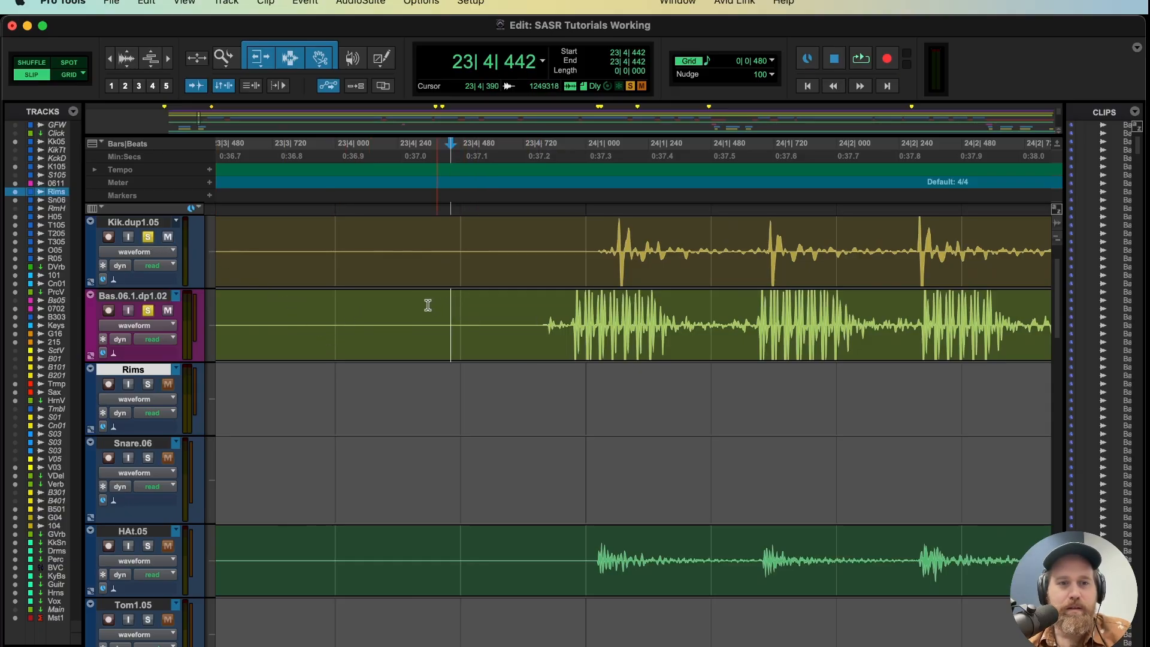
# Play the soloed kick and bass twice from 23|4|442 to check the timing of the bar 24 hits
pyautogui.press('space')
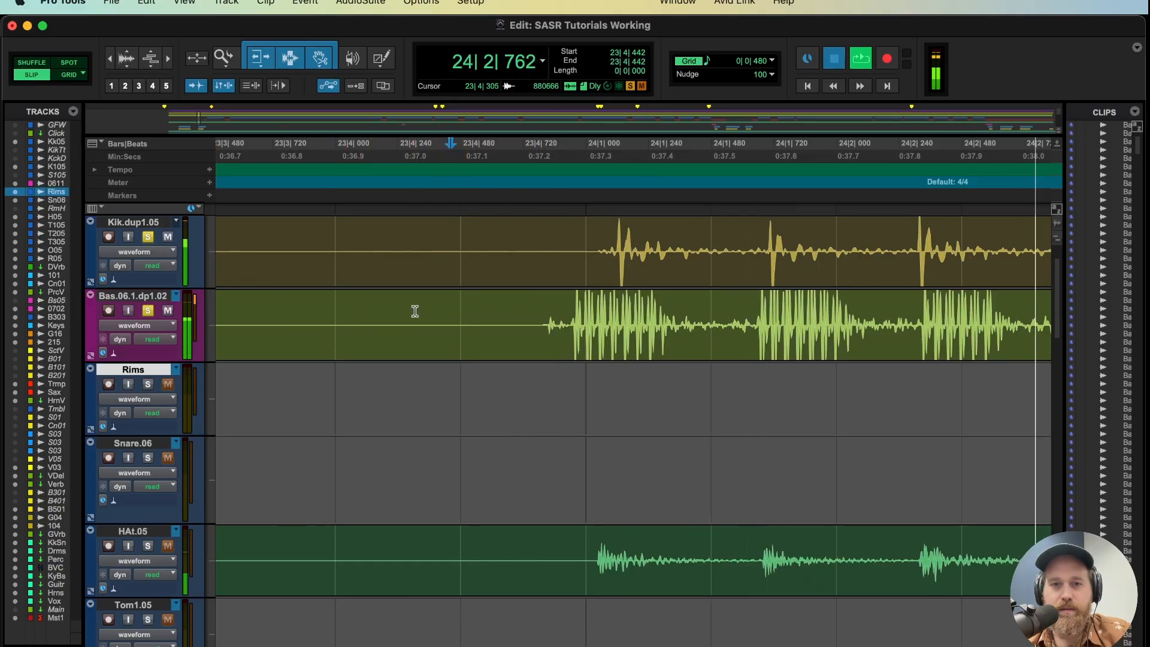
pyautogui.press('space')
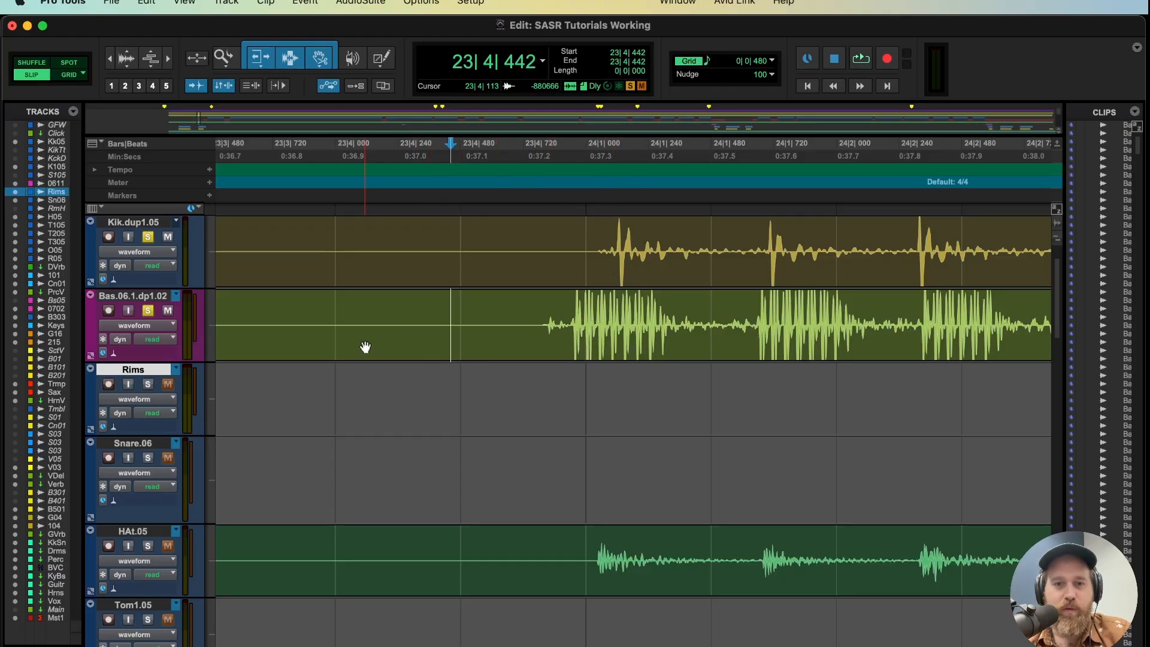
pyautogui.press('space')
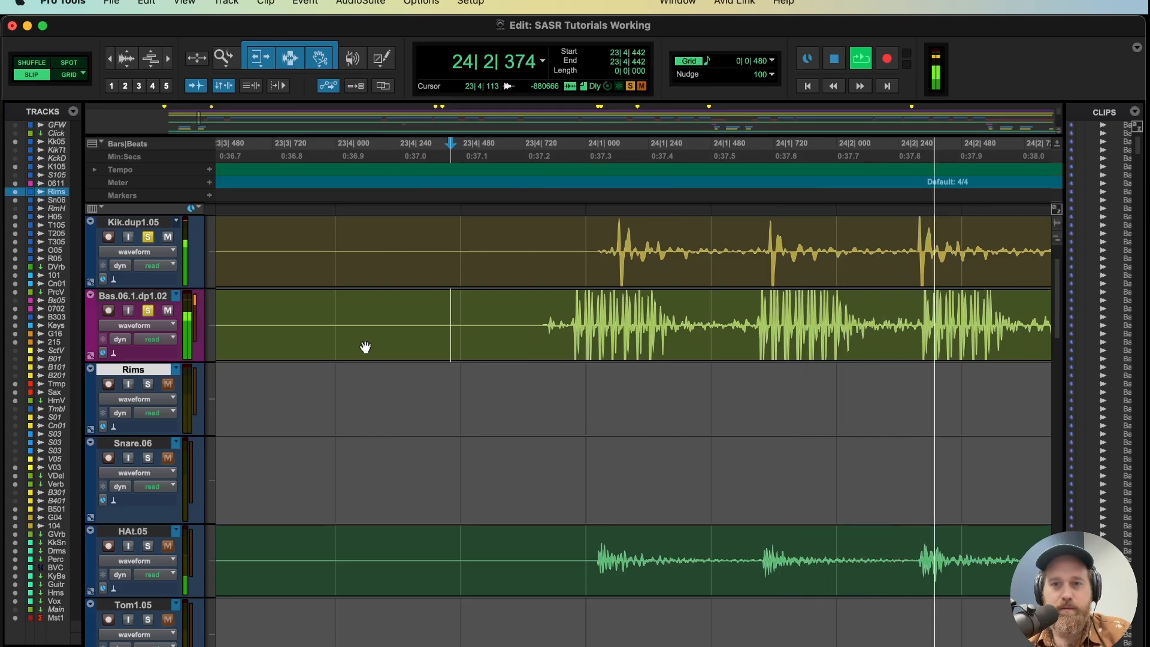
pyautogui.press('space')
# Separate the first bass note of bar 24 at 23|4|823 and after its tail, and move it later onto the kick
pyautogui.click(550, 307)
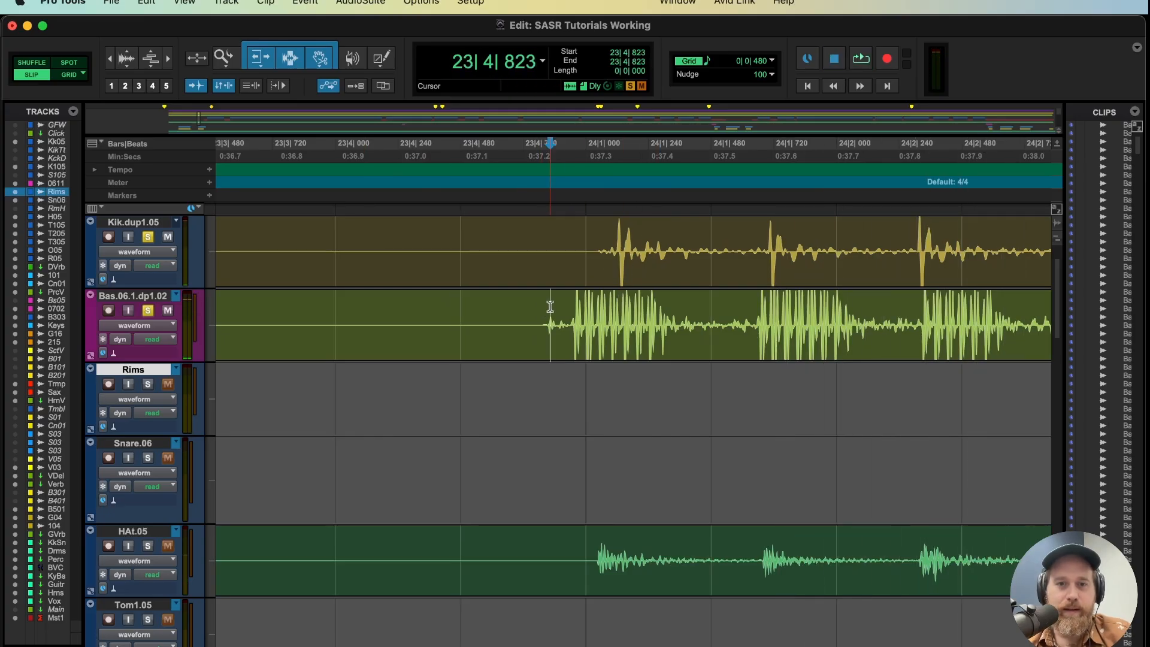
pyautogui.press('super+e')
pyautogui.click(719, 299)
pyautogui.press('super+e')
pyautogui.moveTo(625, 336); pyautogui.dragTo(663, 336)
pyautogui.moveTo(754, 322)
pyautogui.mouseDown()
pyautogui.moveTo(716, 321)
pyautogui.moveTo(756, 318)
pyautogui.mouseUp()
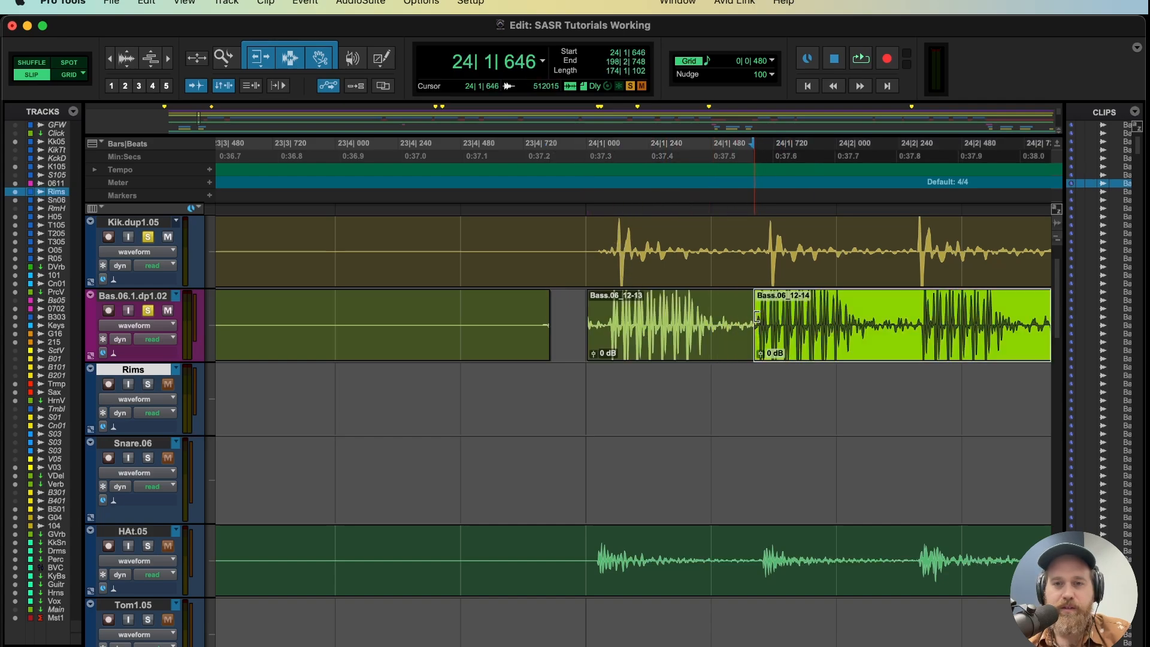
# Separate the second bar 24 bass note and shift it later onto its kick hit, adding fades at the edited clip boundaries
pyautogui.click(911, 306)
pyautogui.press('b')
pyautogui.moveTo(850, 336); pyautogui.dragTo(866, 335)
pyautogui.moveTo(763, 323); pyautogui.dragTo(745, 360)
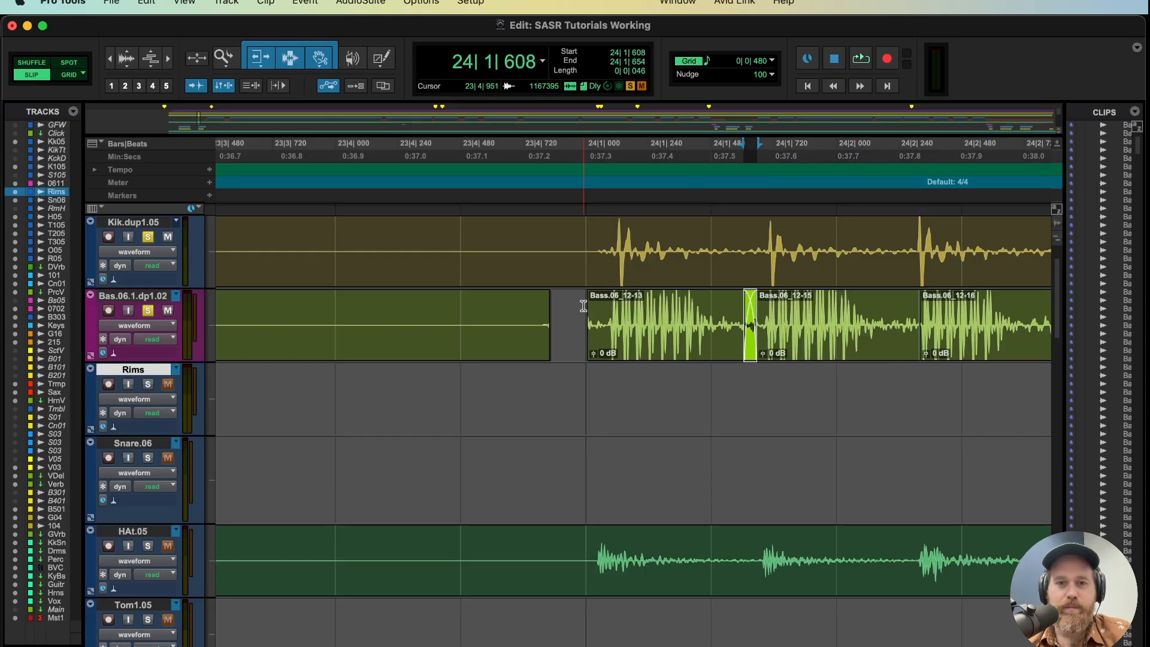
pyautogui.moveTo(590, 296)
pyautogui.mouseDown()
pyautogui.moveTo(599, 299)
pyautogui.moveTo(542, 314)
pyautogui.moveTo(519, 292)
pyautogui.moveTo(482, 298)
pyautogui.mouseUp()
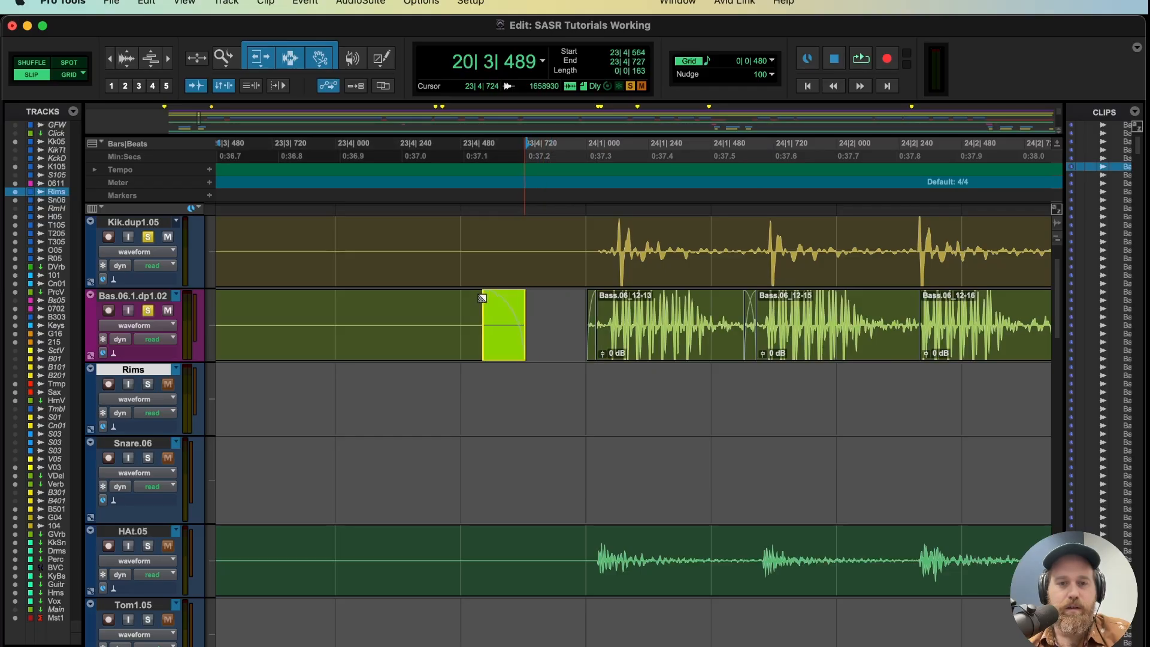
# Play the soloed kick and edited bass twice from 23|4|305 to check the new alignment
pyautogui.click(415, 313)
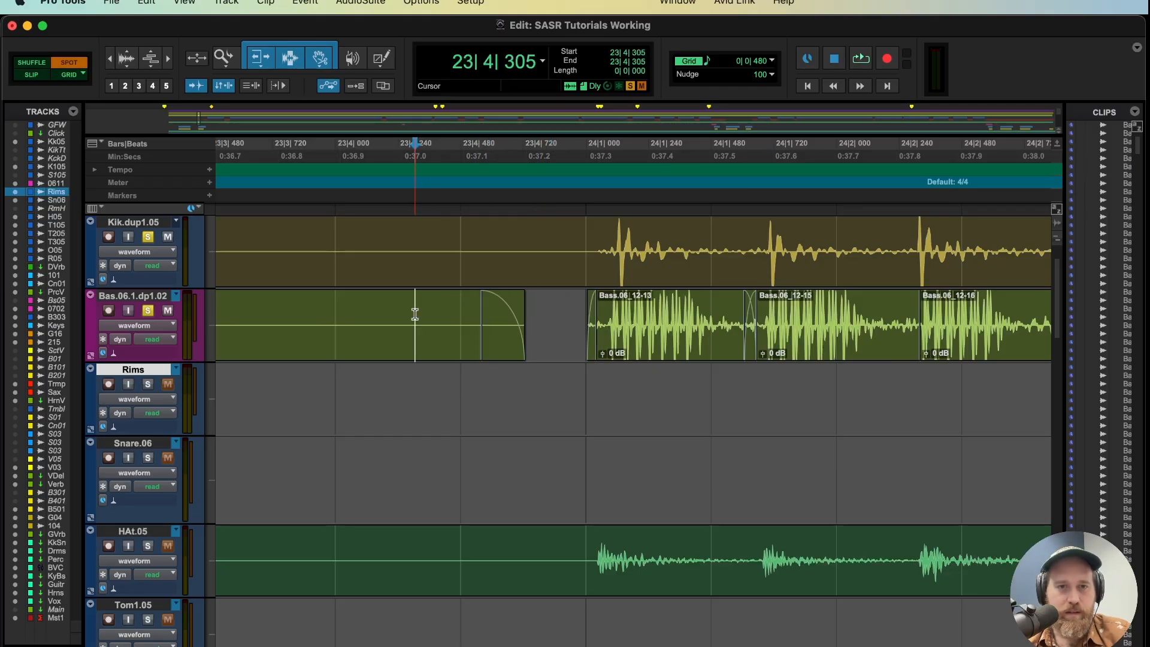
pyautogui.press('space')
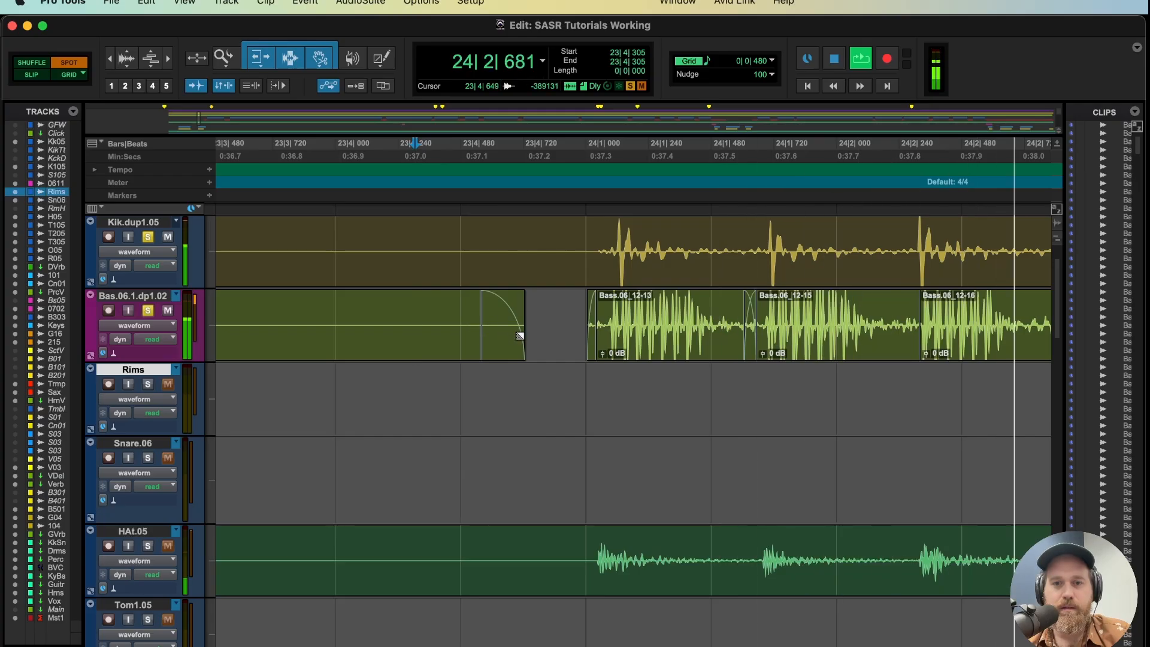
pyautogui.press('space')
pyautogui.press('space')
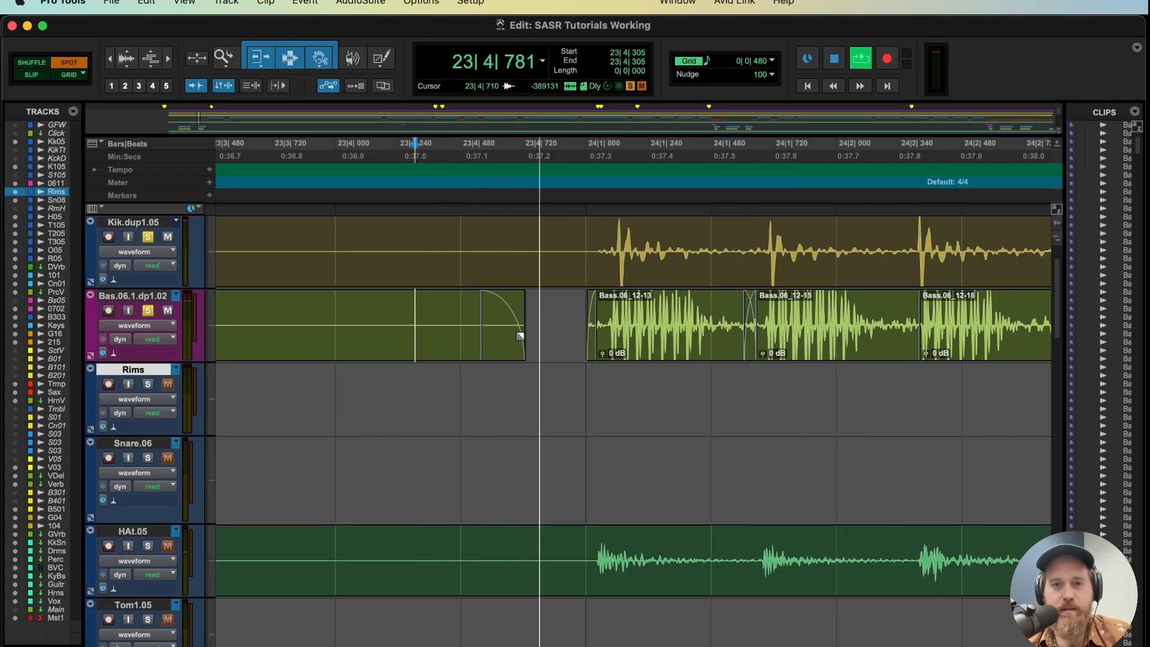
pyautogui.press('space')
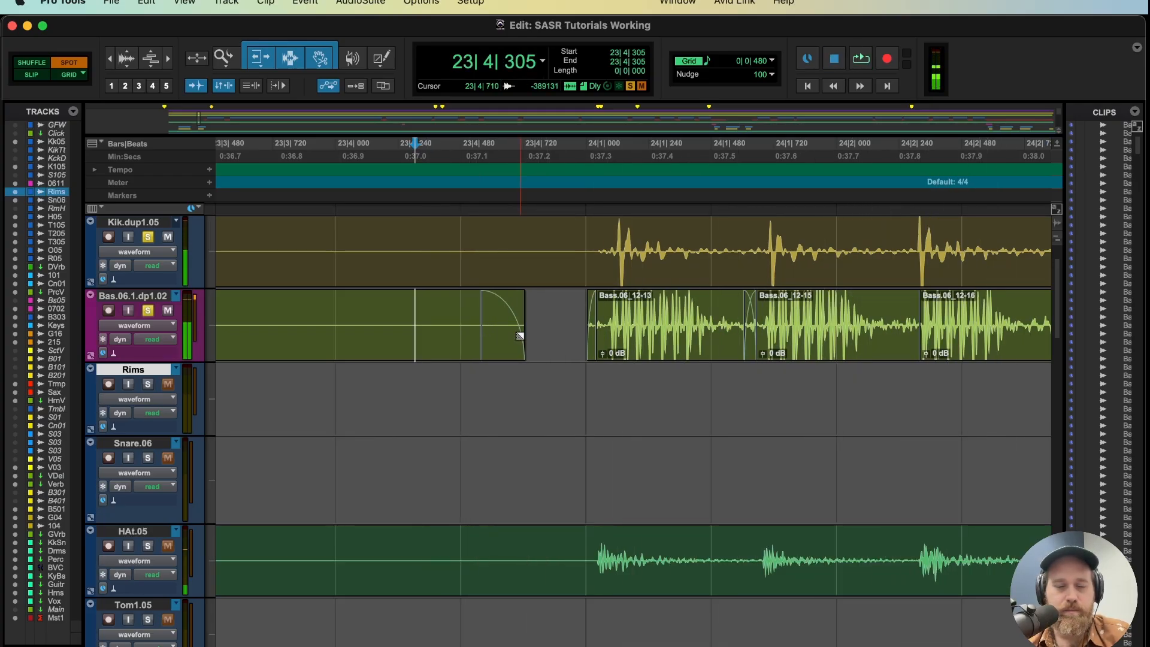
# Return to Slip mode and look over the song's lower tracks, from percussion and bass down to guitars, horns and vocals
pyautogui.click(112, 59)
pyautogui.click(111, 59)
pyautogui.press('F2')
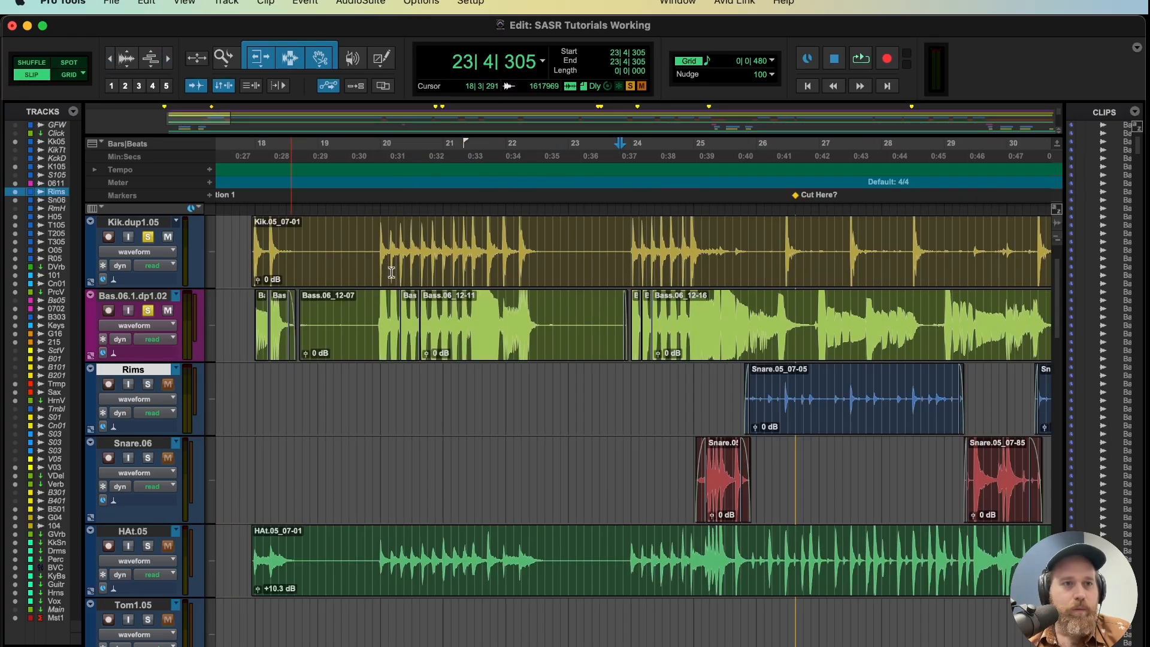
pyautogui.scroll(-10, 579, 447)
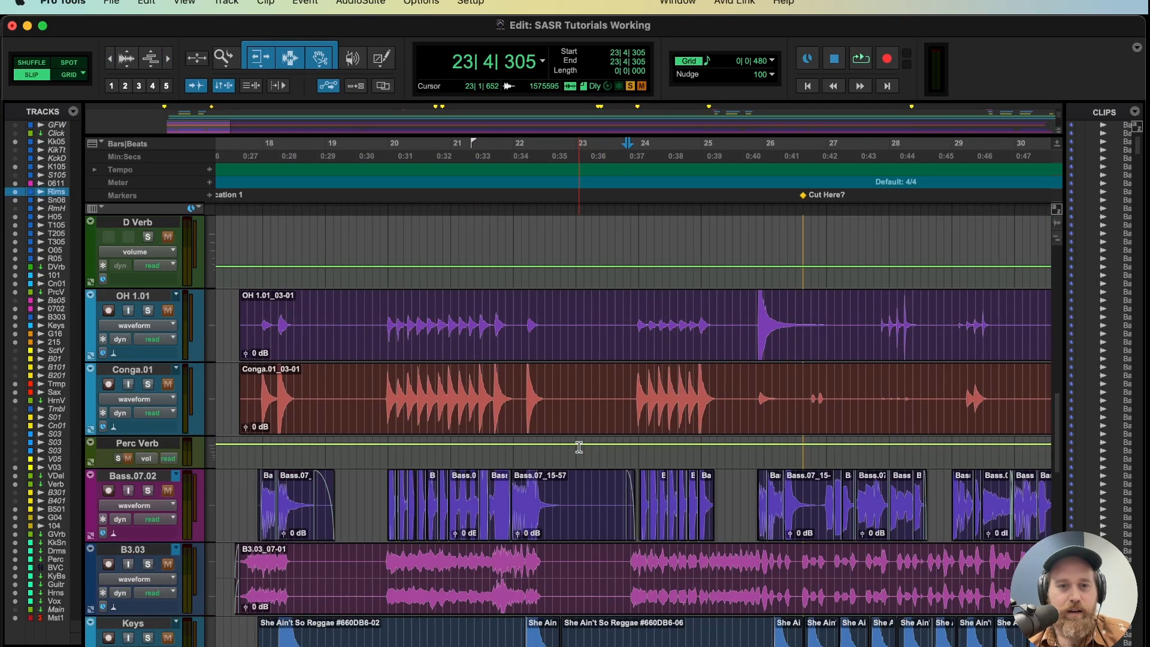
pyautogui.scroll(-5, 579, 446)
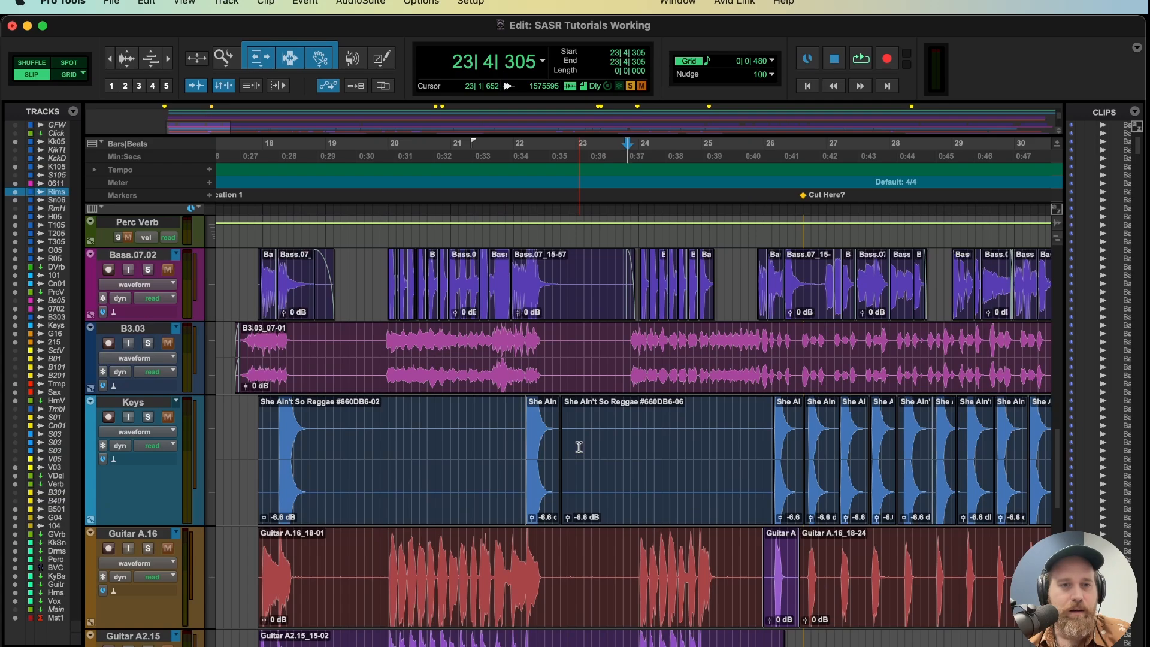
pyautogui.hscroll(6, 579, 447)
pyautogui.scroll(-8, 575, 448)
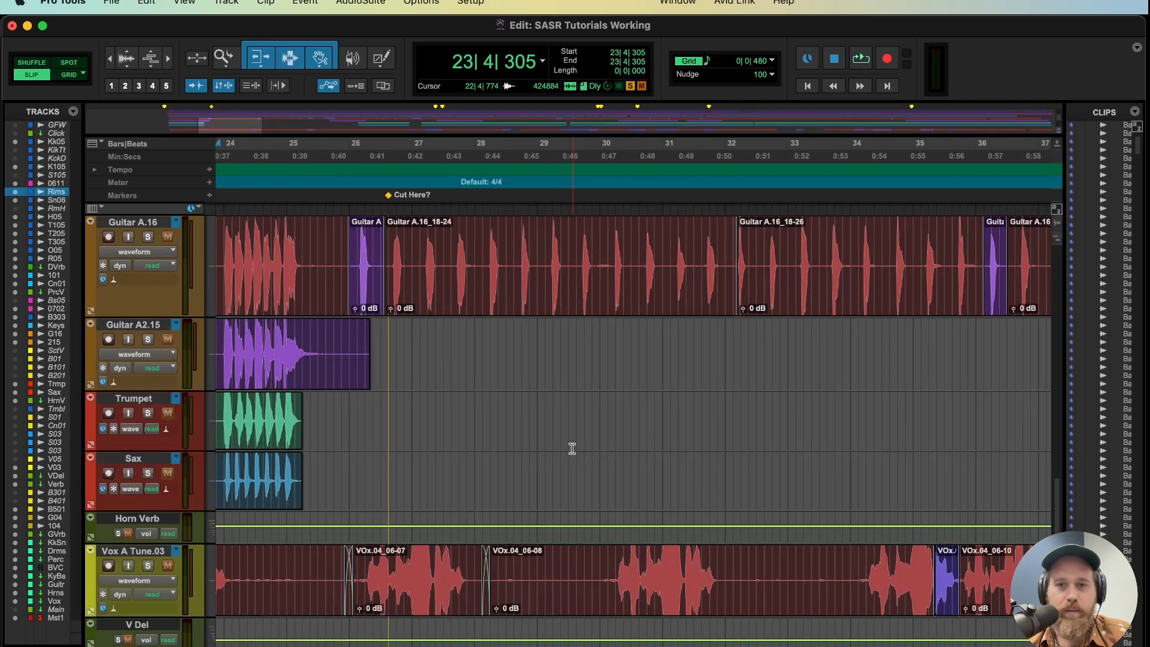
# Examine the organ, keys and guitar clips across bars 17 to 41, and the drum and bass tracks above them
pyautogui.scroll(4, 572, 448)
pyautogui.hscroll(-3, 572, 448)
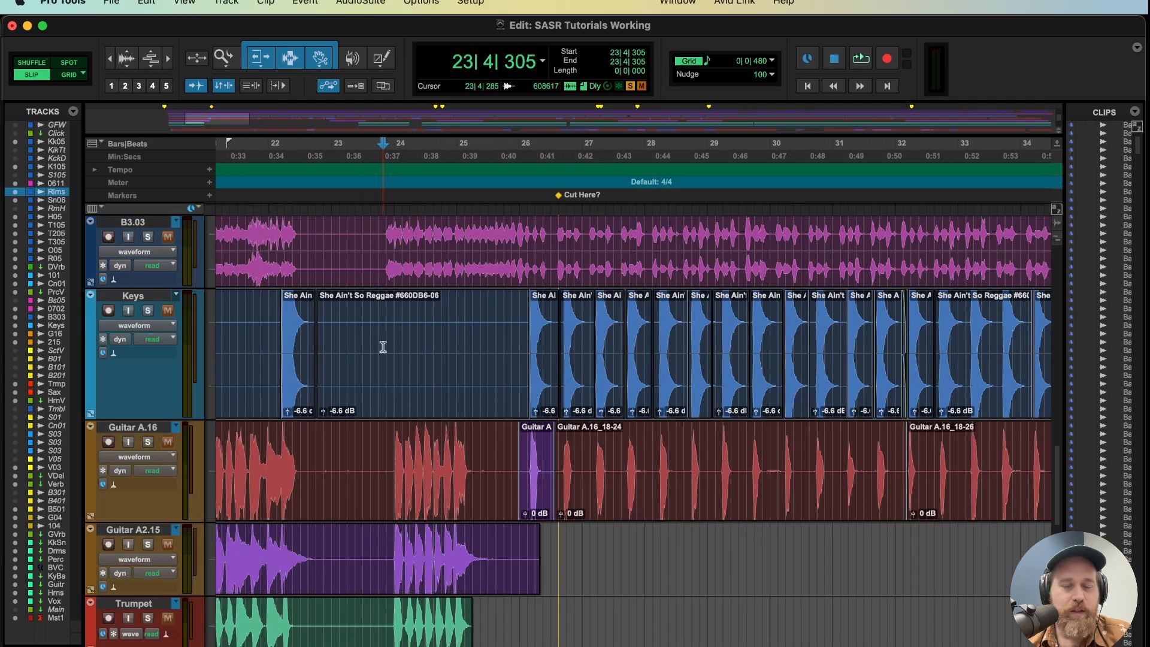
pyautogui.hscroll(1, 385, 385)
pyautogui.hscroll(2, 462, 469)
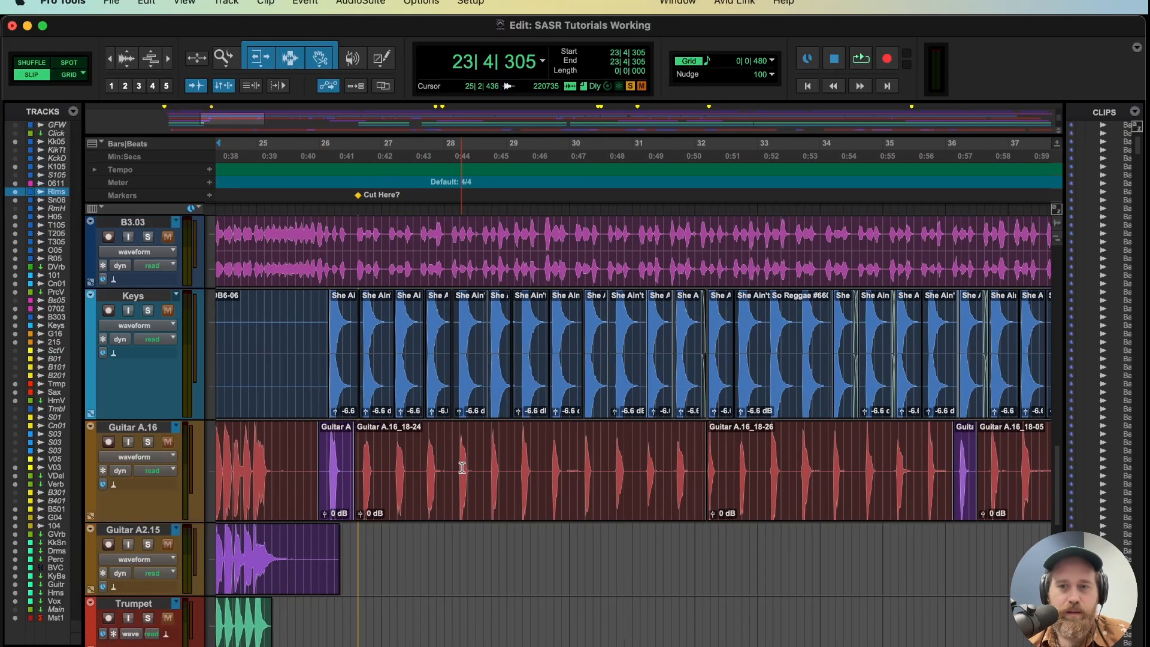
pyautogui.hscroll(5, 667, 469)
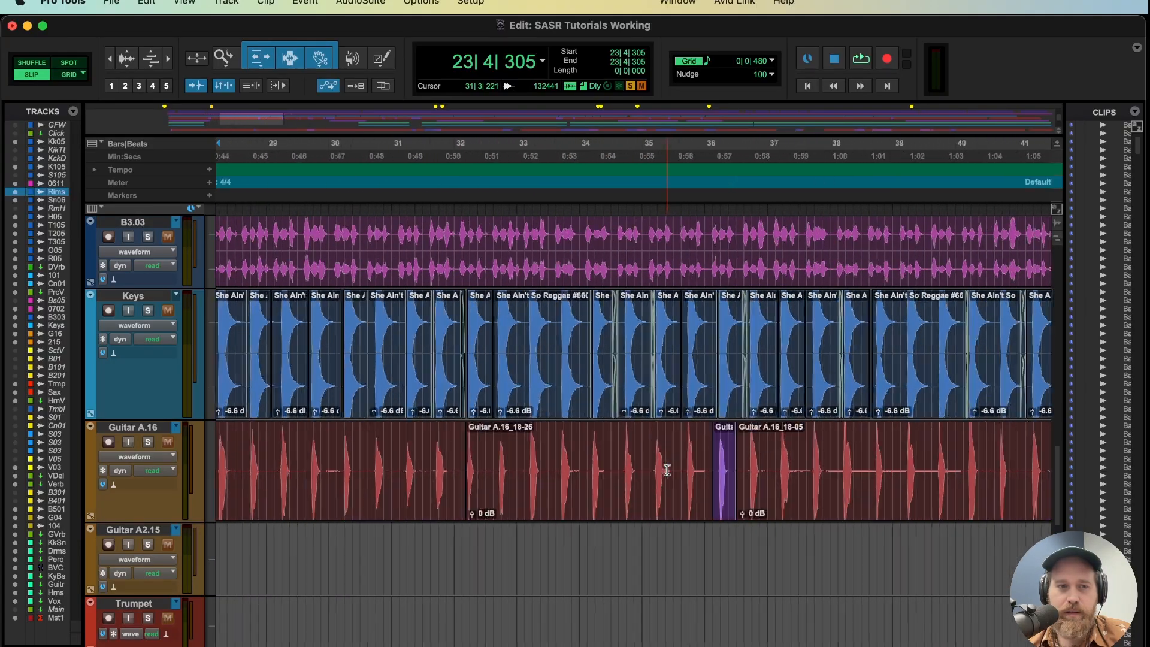
pyautogui.hscroll(-10, 667, 470)
pyautogui.scroll(-5, 666, 470)
pyautogui.scroll(4, 666, 470)
pyautogui.hscroll(-2, 667, 470)
pyautogui.scroll(3, 667, 469)
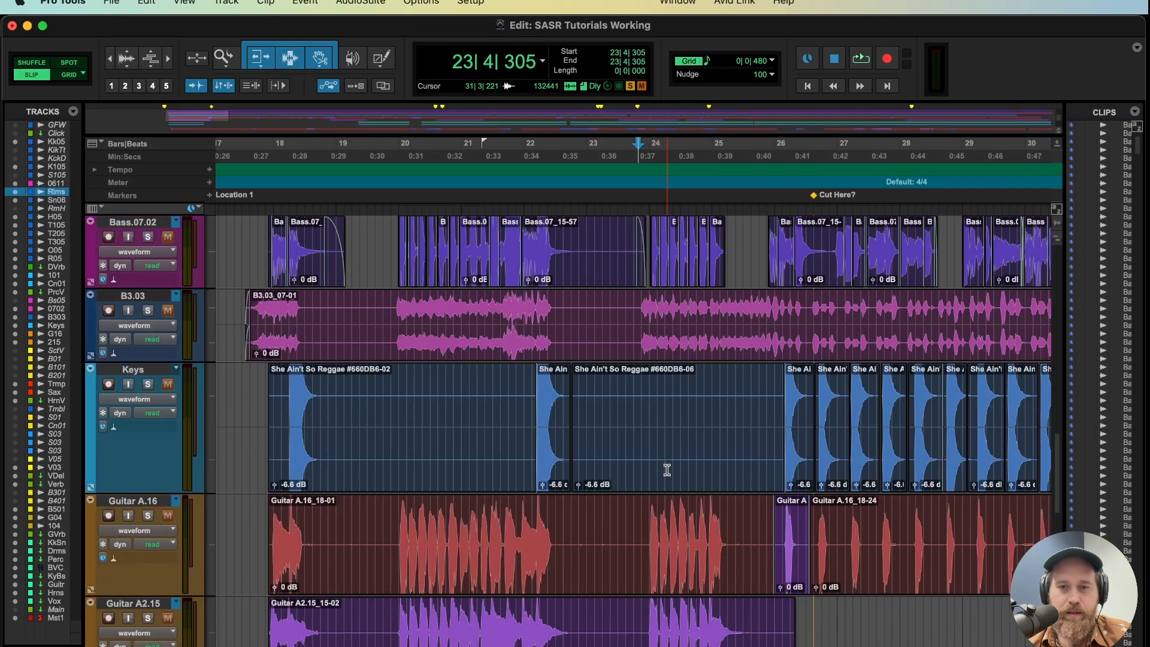
pyautogui.scroll(3, 666, 469)
pyautogui.scroll(7, 638, 461)
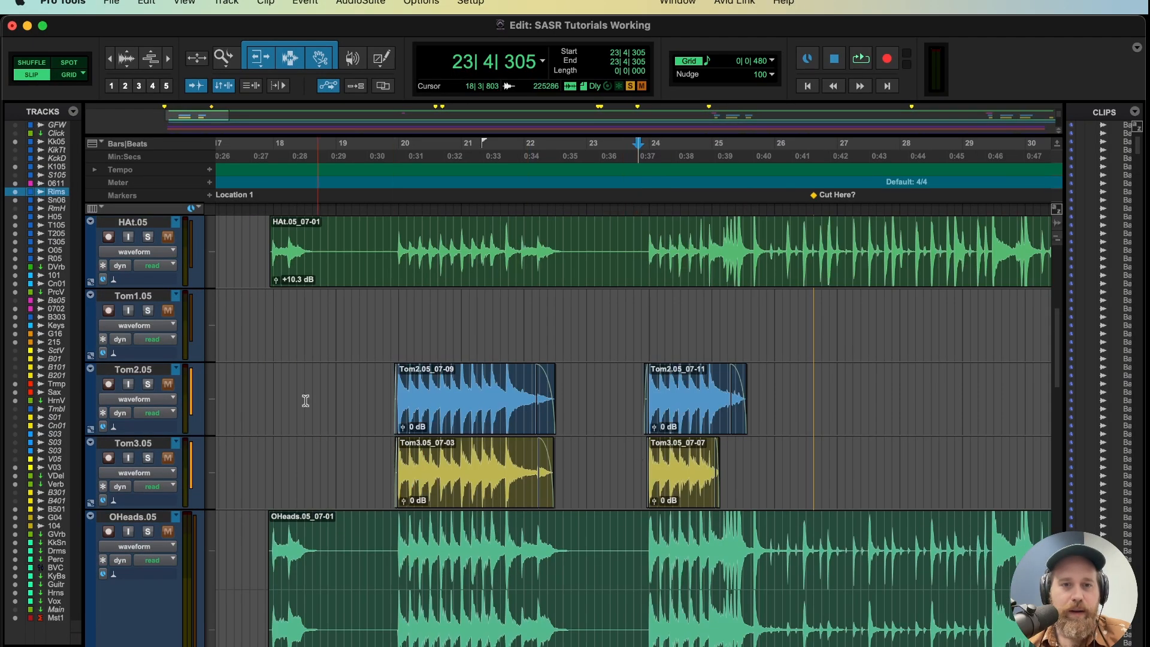
# Place the playback start at 19|4|937 on the bass track, just before bar 20, and play the full mix from there
pyautogui.scroll(-7, 449, 388)
pyautogui.click(399, 431)
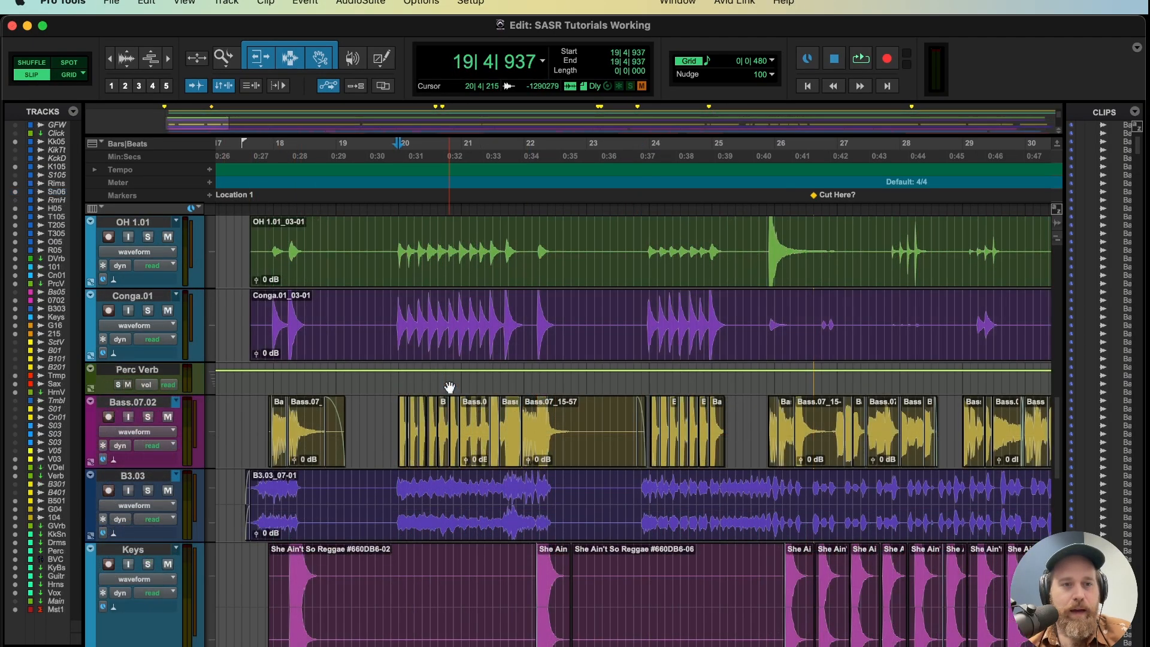
pyautogui.scroll(-1, 425, 430)
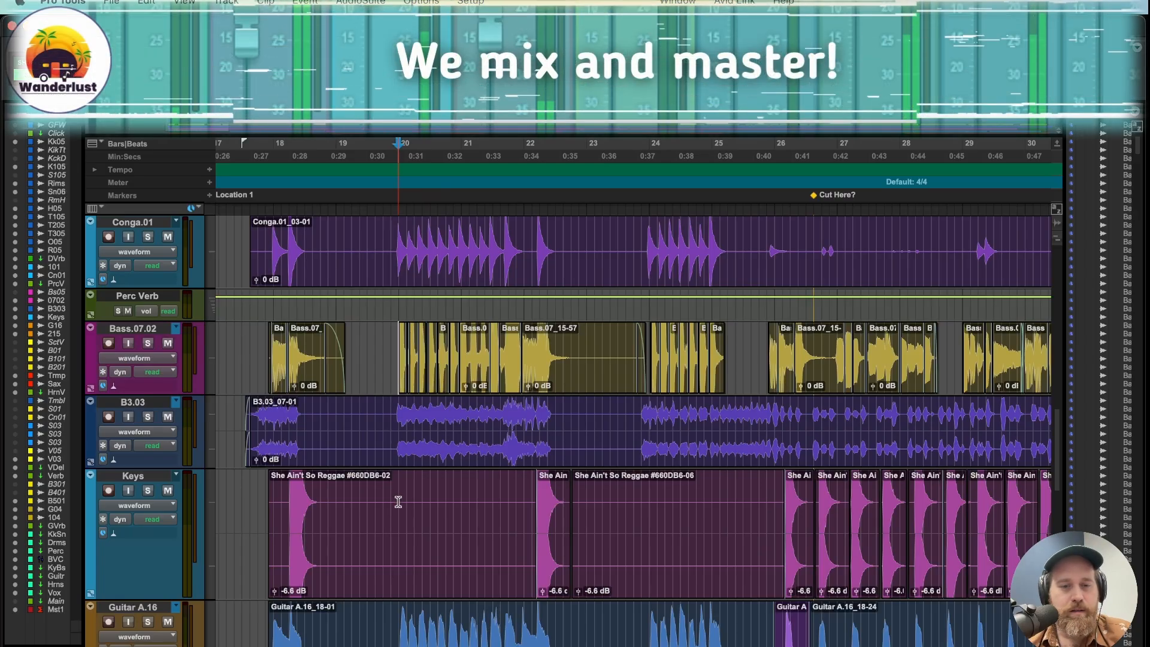
pyautogui.press('space')
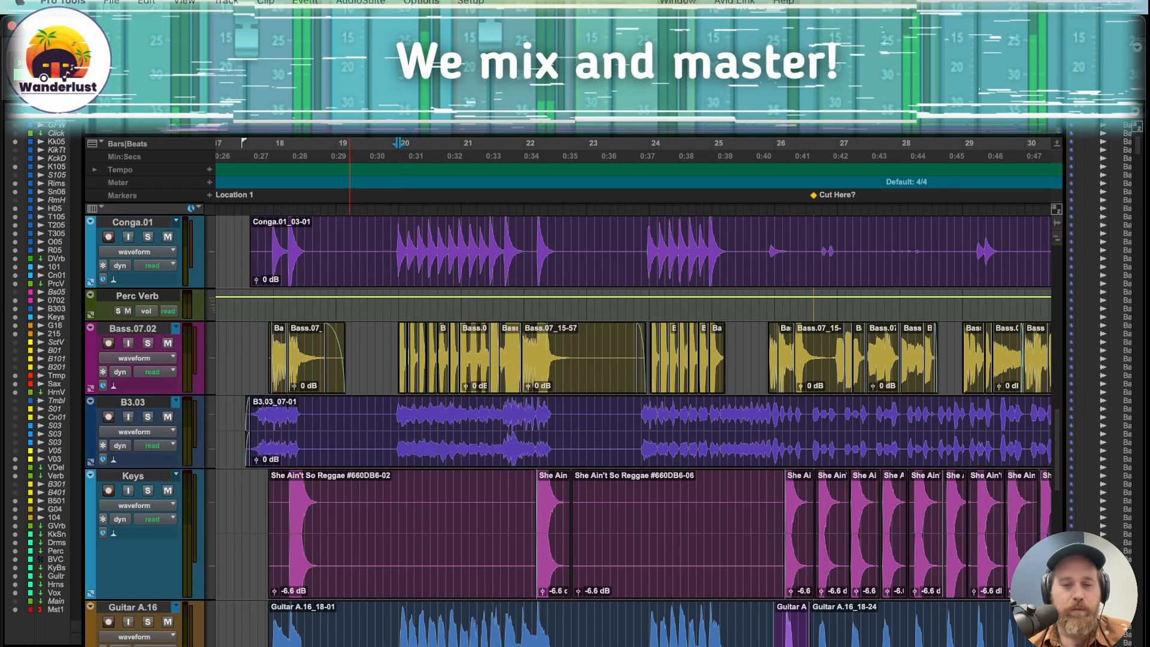